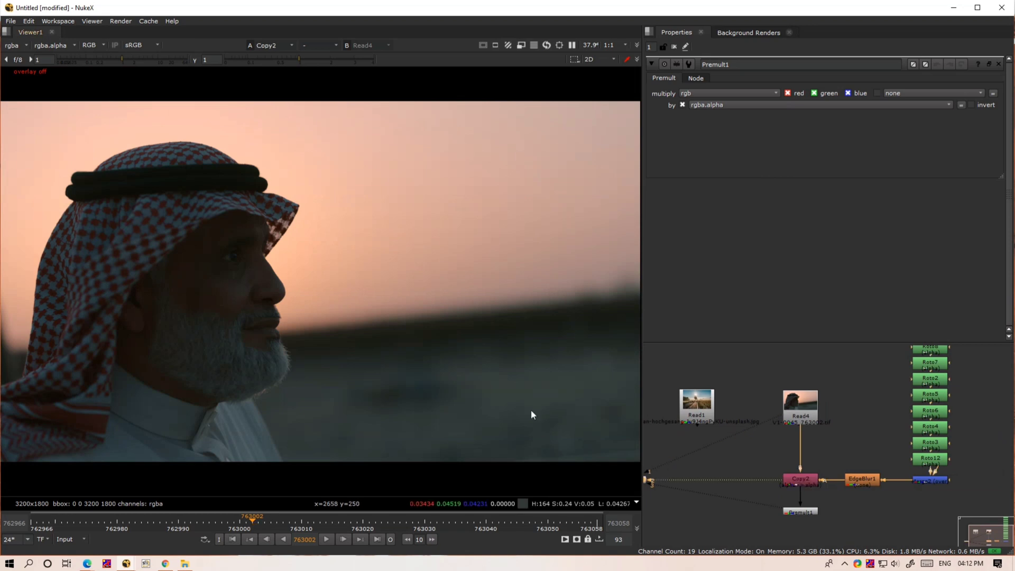
- Show the matte overlay on the Copy2 output and play through the shot to check the roto edges
{"action": "key", "text": "m"}
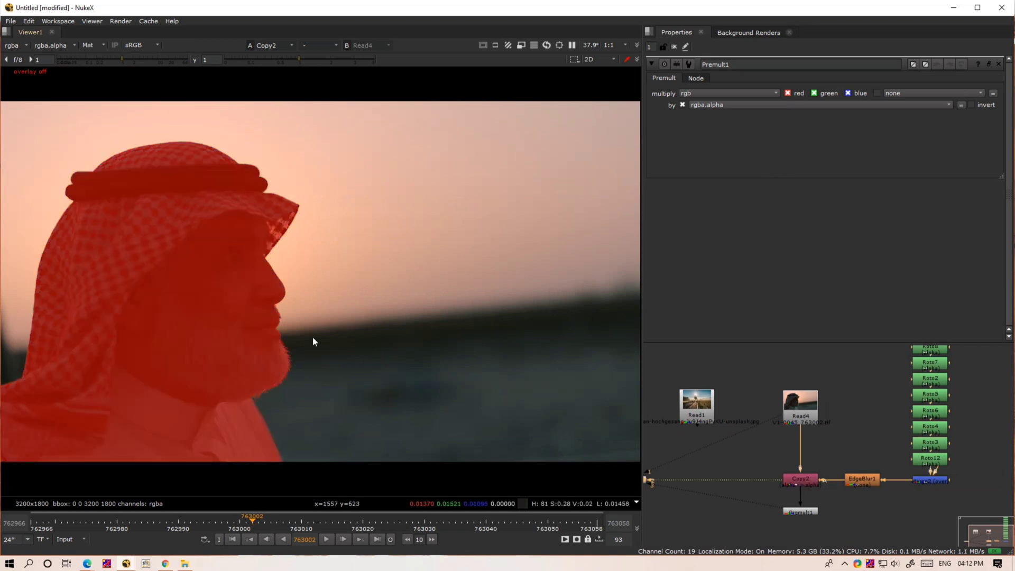
{"action": "key", "text": "l"}
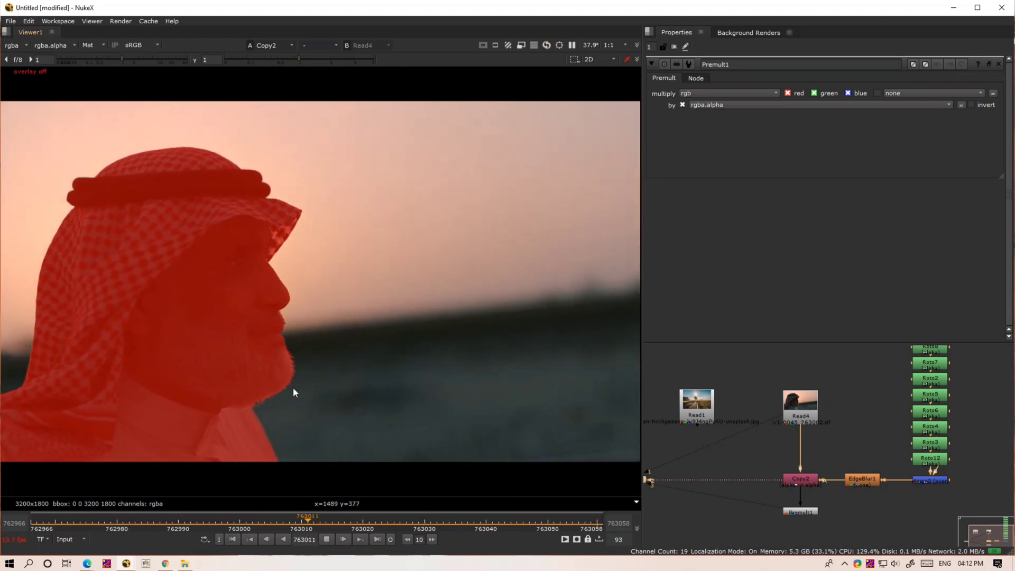
{"action": "middle_click_drag", "start_coordinate": [286, 385], "coordinate": [362, 342]}
{"action": "scroll", "coordinate": [366, 340], "scroll_direction": "down", "scroll_amount": 3}
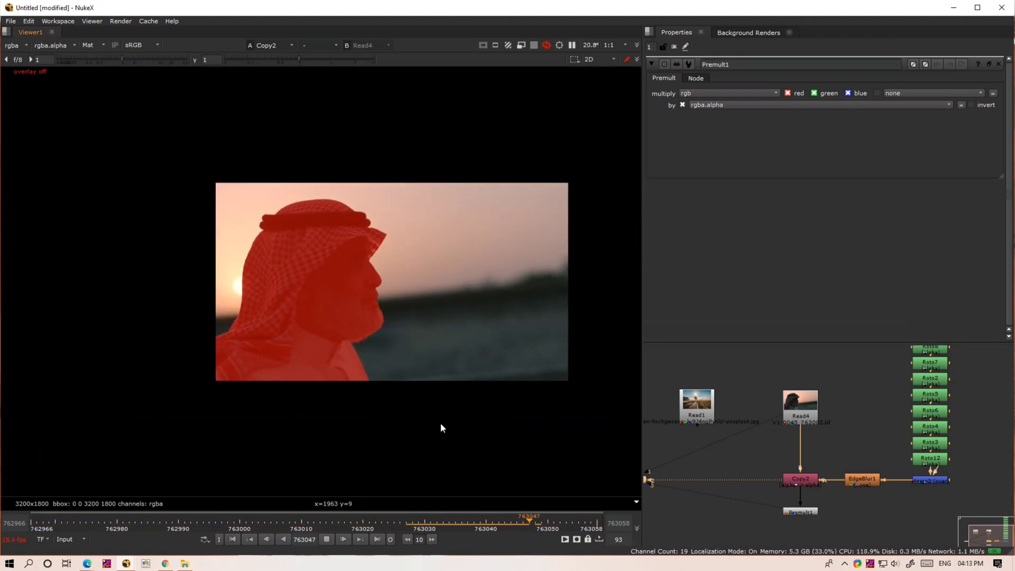
{"action": "left_click", "coordinate": [338, 533]}
{"action": "key", "text": "f"}
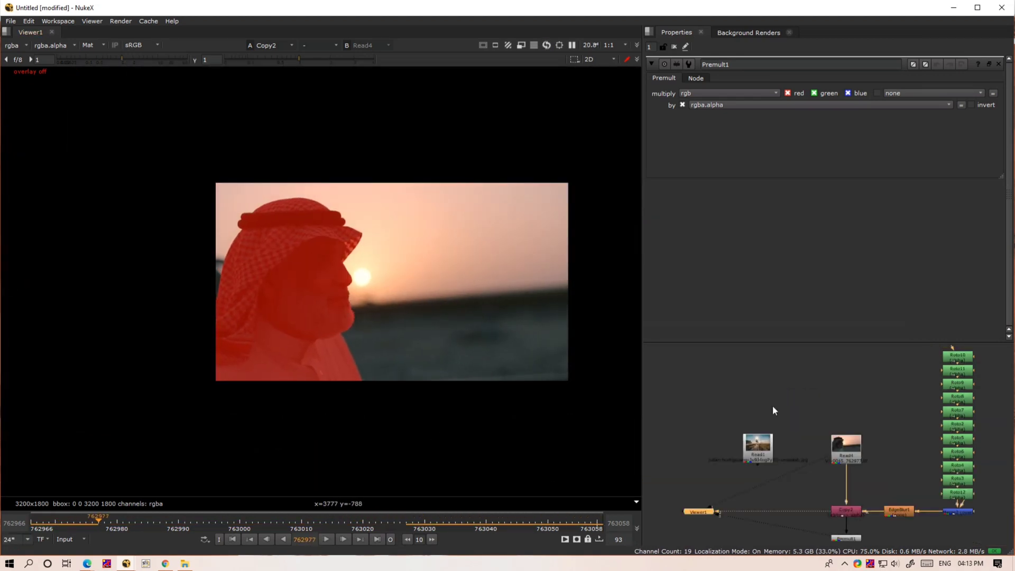
- View the Read4 footage with the viewer overlay enabled to check its resolution at the frame corner
{"action": "left_click", "coordinate": [851, 448]}
{"action": "key", "text": "1"}
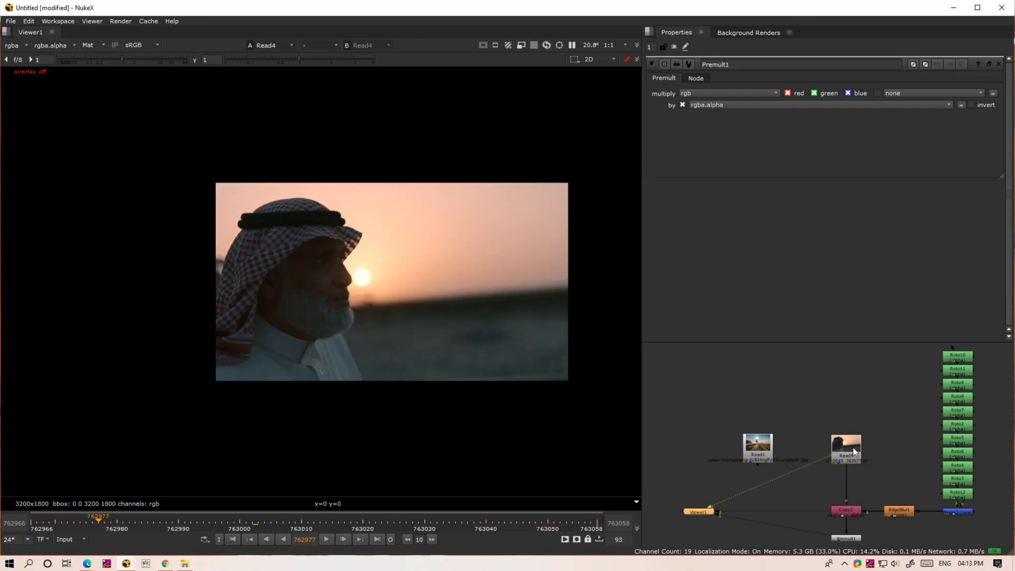
{"action": "middle_click_drag", "start_coordinate": [860, 474], "coordinate": [766, 419]}
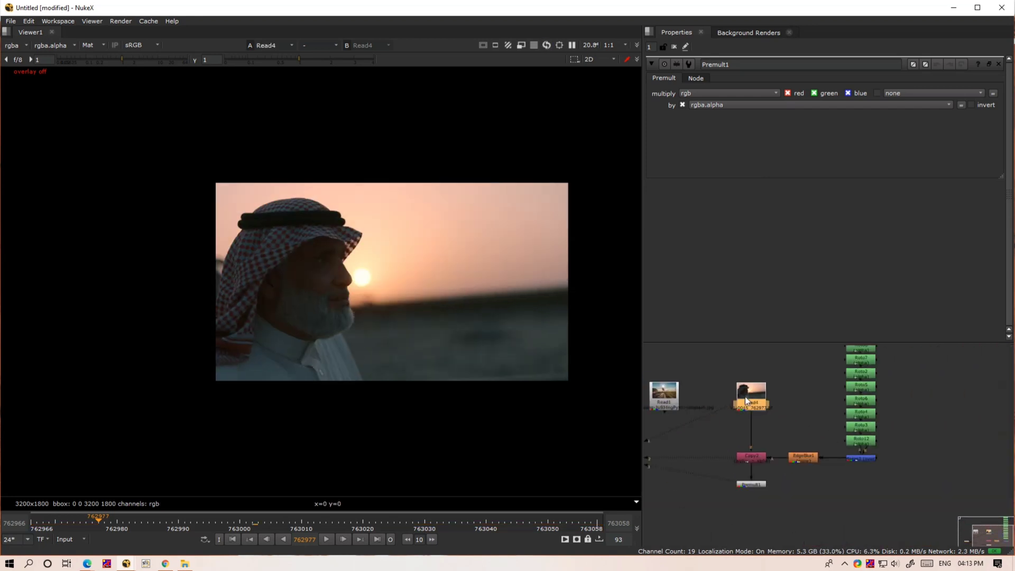
{"action": "scroll", "coordinate": [745, 395], "scroll_direction": "down", "scroll_amount": 4}
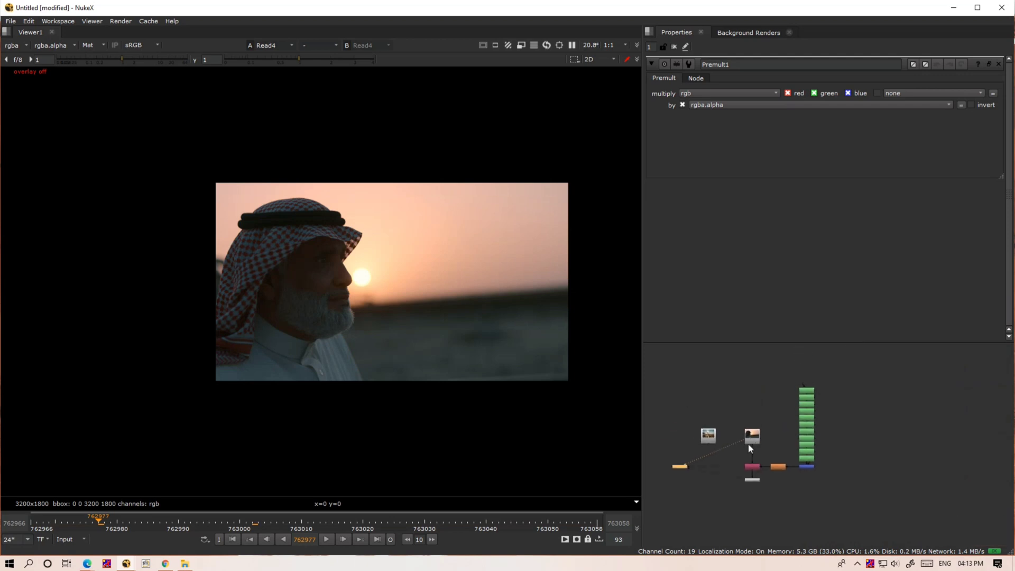
{"action": "key", "text": "o"}
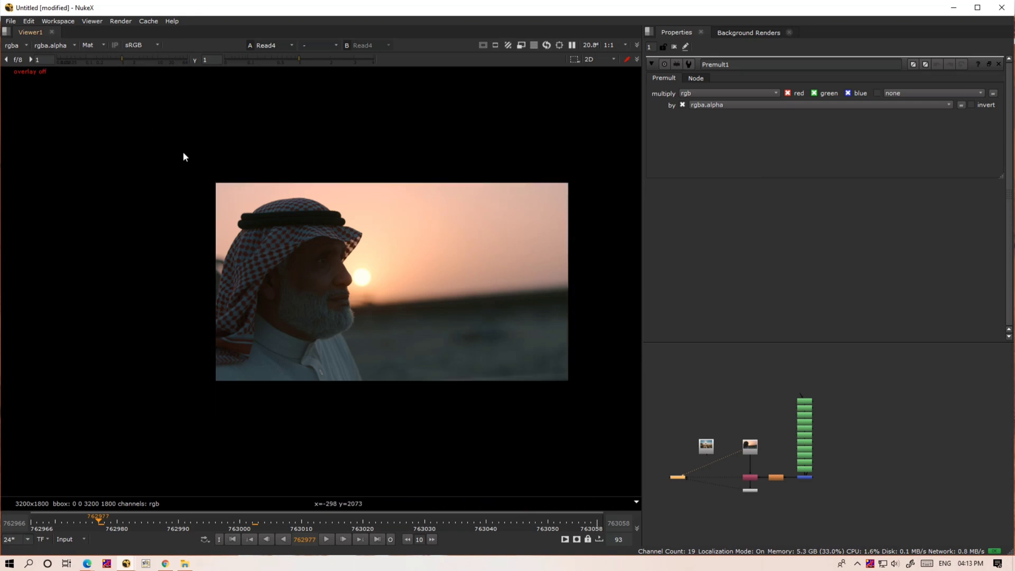
{"action": "scroll", "coordinate": [578, 184], "scroll_direction": "up", "scroll_amount": 6}
{"action": "key", "text": "o"}
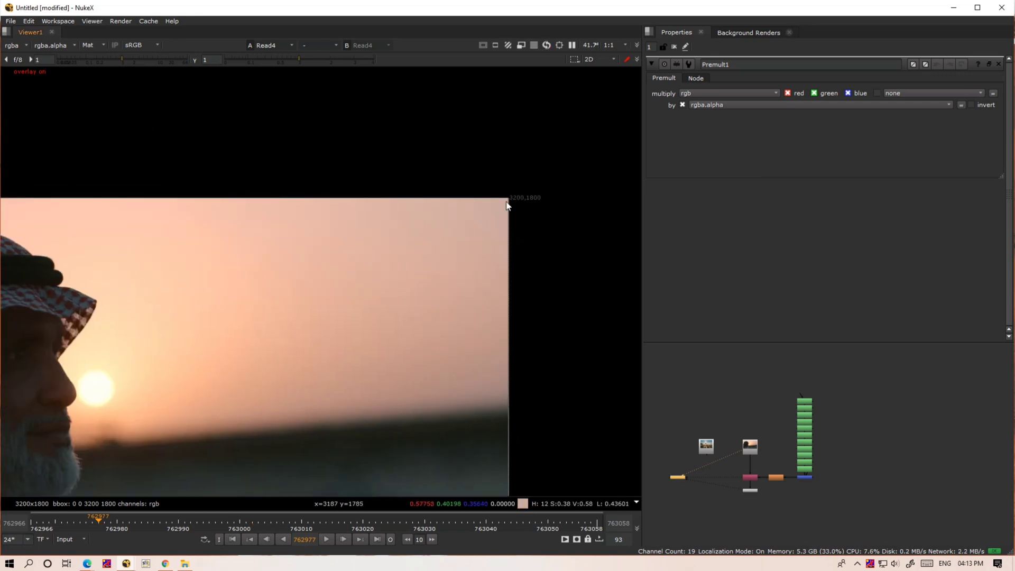
{"action": "key", "text": "o"}
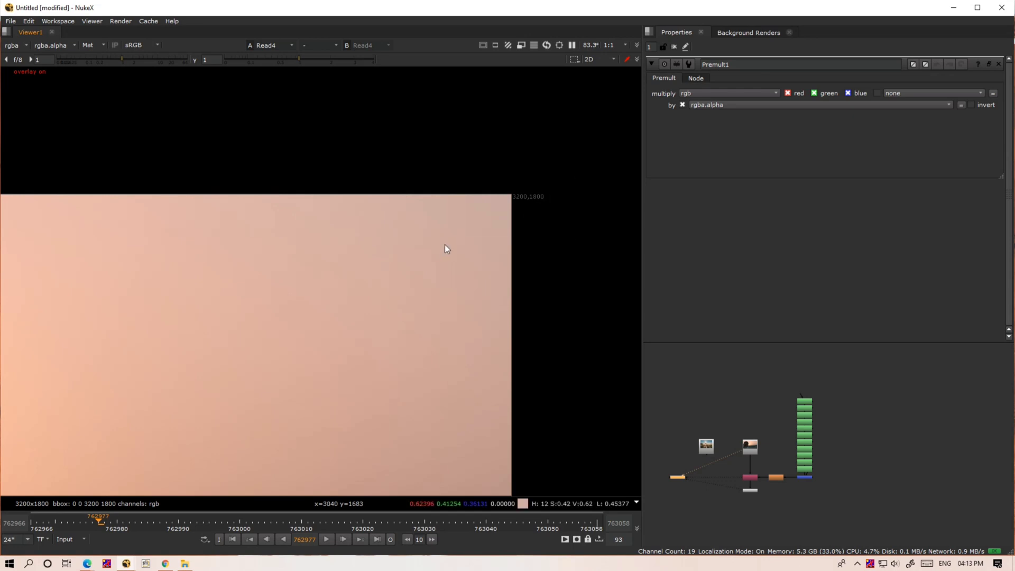
- Set the full size format in the project settings to 3200x1800, matching the Read4 footage
{"action": "scroll", "coordinate": [747, 427], "scroll_direction": "up", "scroll_amount": 2}
{"action": "left_click", "coordinate": [745, 423]}
{"action": "key", "text": "s"}
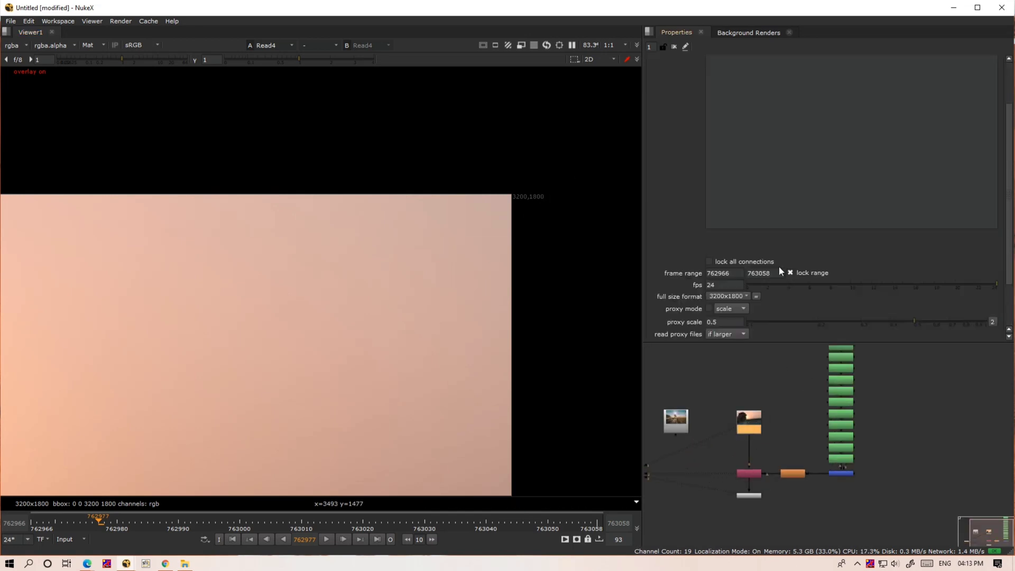
{"action": "left_click", "coordinate": [727, 264]}
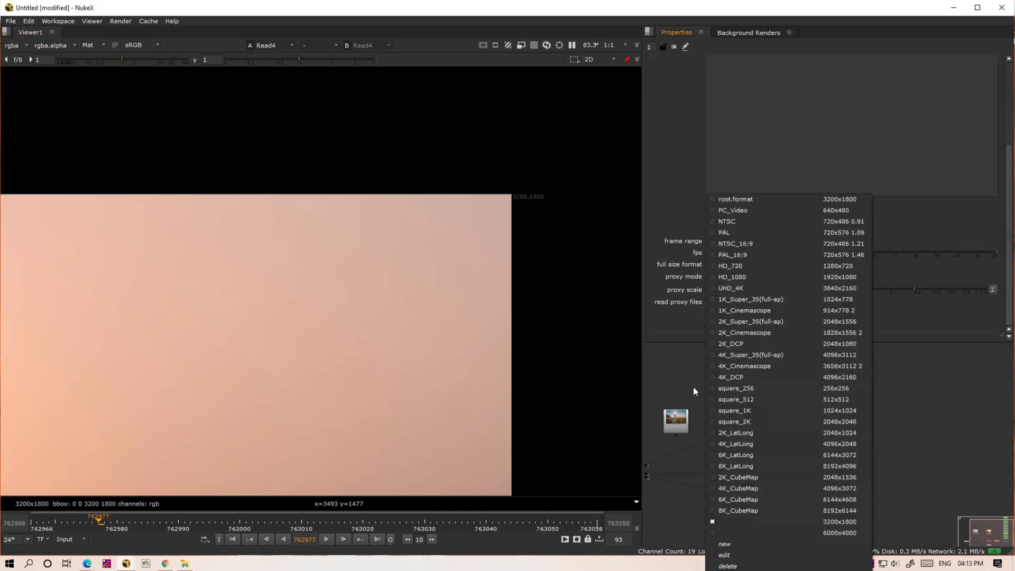
{"action": "left_click", "coordinate": [758, 521]}
{"action": "scroll", "coordinate": [702, 439], "scroll_direction": "up", "scroll_amount": 3}
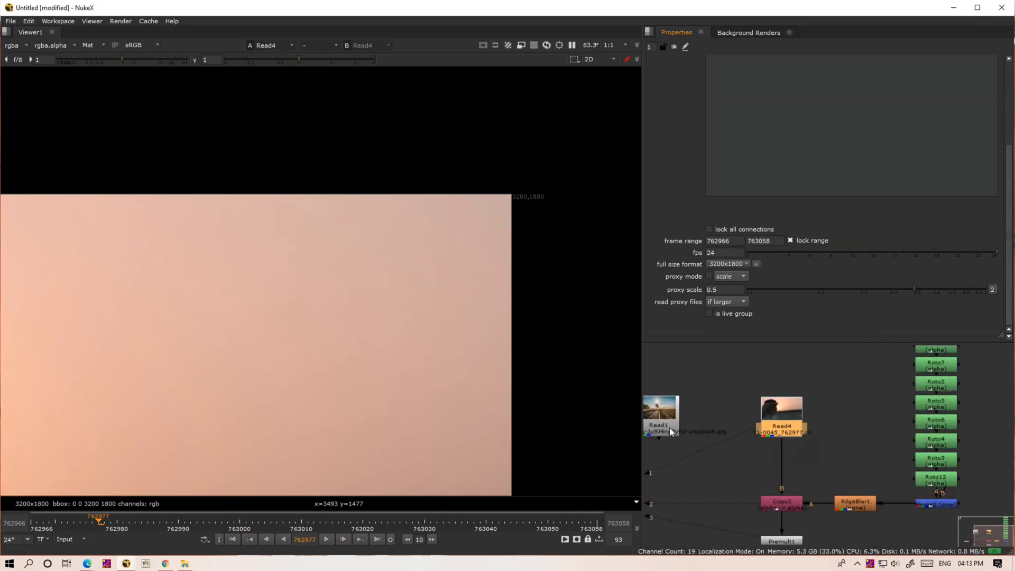
- View the Read1 landscape image in the viewer to check its resolution
{"action": "middle_click_drag", "start_coordinate": [668, 427], "coordinate": [809, 424]}
{"action": "left_click", "coordinate": [800, 419]}
{"action": "key", "text": "1"}
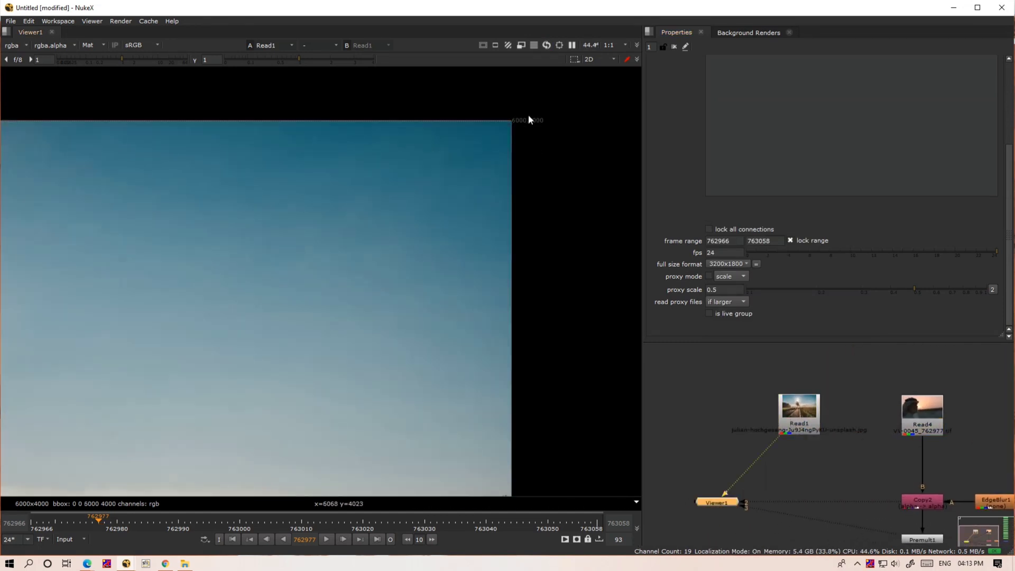
- Add a Reformat node below Read1 to fit the landscape image to the root.format 3200x1800
{"action": "left_click", "coordinate": [851, 460]}
{"action": "key", "text": "Tab"}
{"action": "type", "text": "rel"}
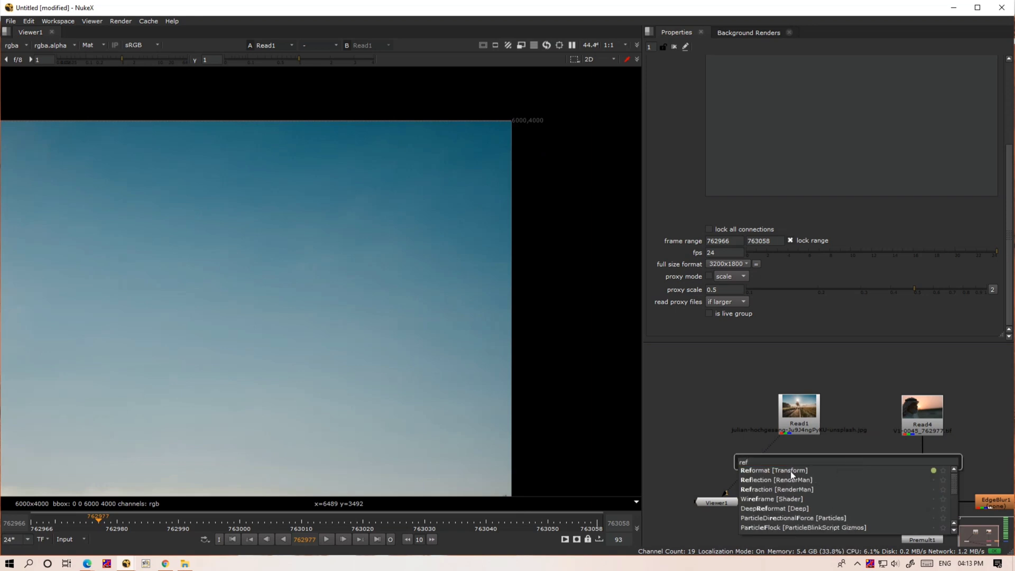
{"action": "left_click", "coordinate": [791, 471]}
{"action": "left_click_drag", "start_coordinate": [808, 466], "coordinate": [762, 459]}
{"action": "scroll", "coordinate": [511, 290], "scroll_direction": "down", "scroll_amount": 4}
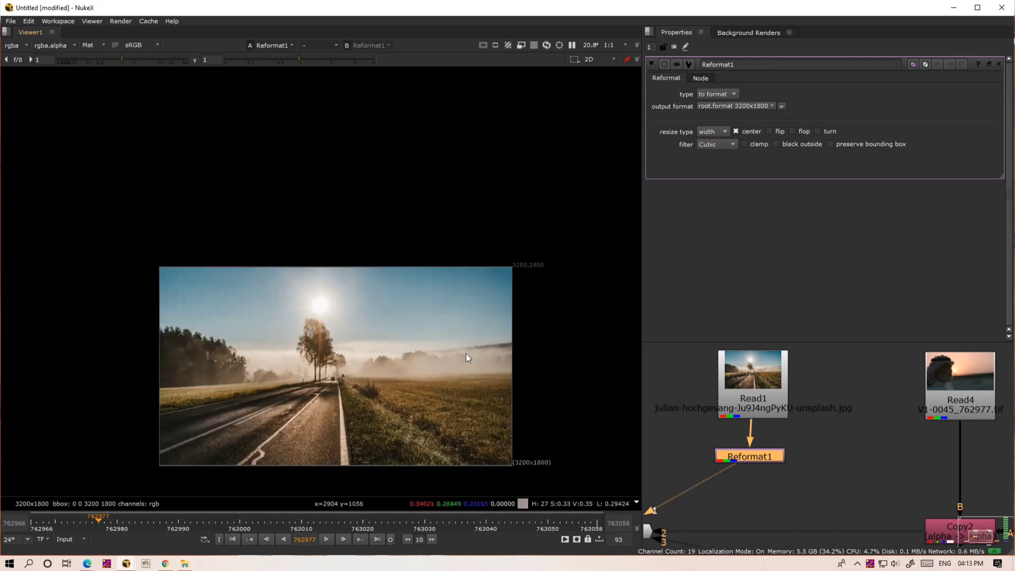
- Send Read1 to viewer input 1 and Reformat1 to viewer input 2 to compare the original and reformatted images
{"action": "left_click_drag", "start_coordinate": [760, 458], "coordinate": [763, 458]}
{"action": "left_click", "coordinate": [760, 408]}
{"action": "key", "text": "1"}
{"action": "left_click", "coordinate": [762, 454]}
{"action": "key", "text": "2"}
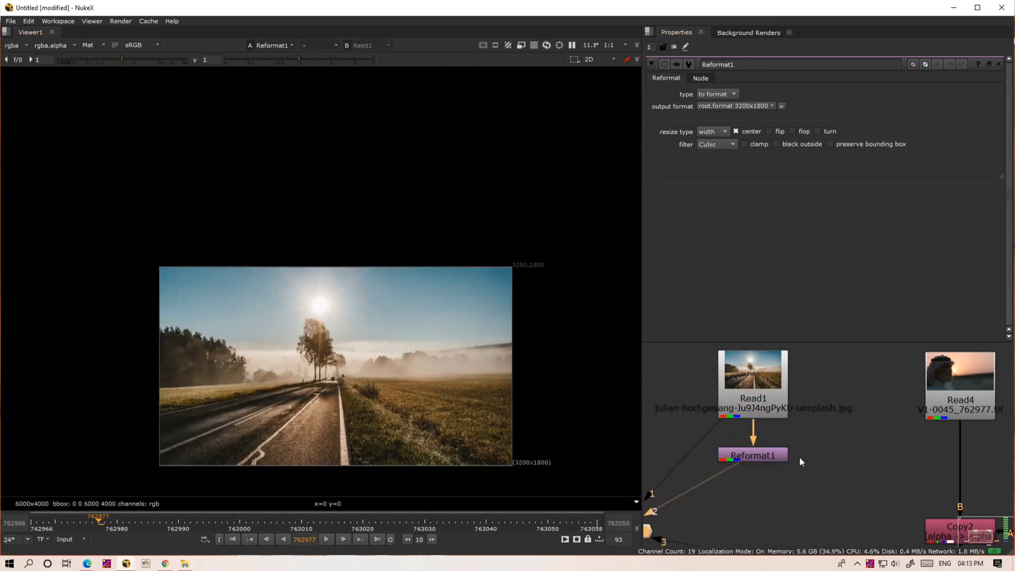
- Delete the Copy2, EdgeBlur1 and Premult1 nodes and the blue node below the Roto stack
{"action": "middle_click_drag", "start_coordinate": [799, 432], "coordinate": [732, 371]}
{"action": "scroll", "coordinate": [733, 371], "scroll_direction": "down", "scroll_amount": 3}
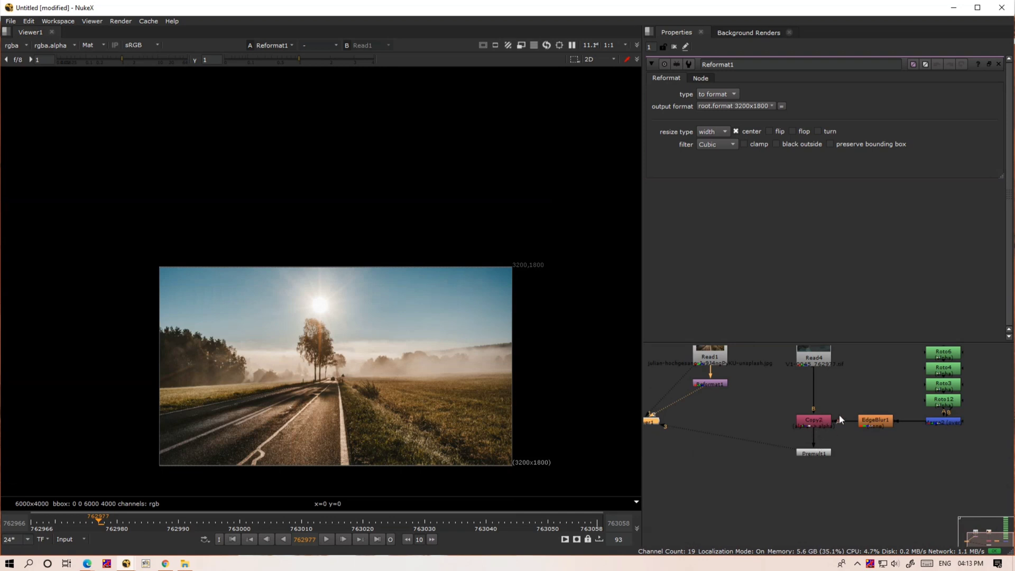
{"action": "middle_click_drag", "start_coordinate": [848, 403], "coordinate": [823, 449]}
{"action": "left_click_drag", "start_coordinate": [875, 444], "coordinate": [759, 525]}
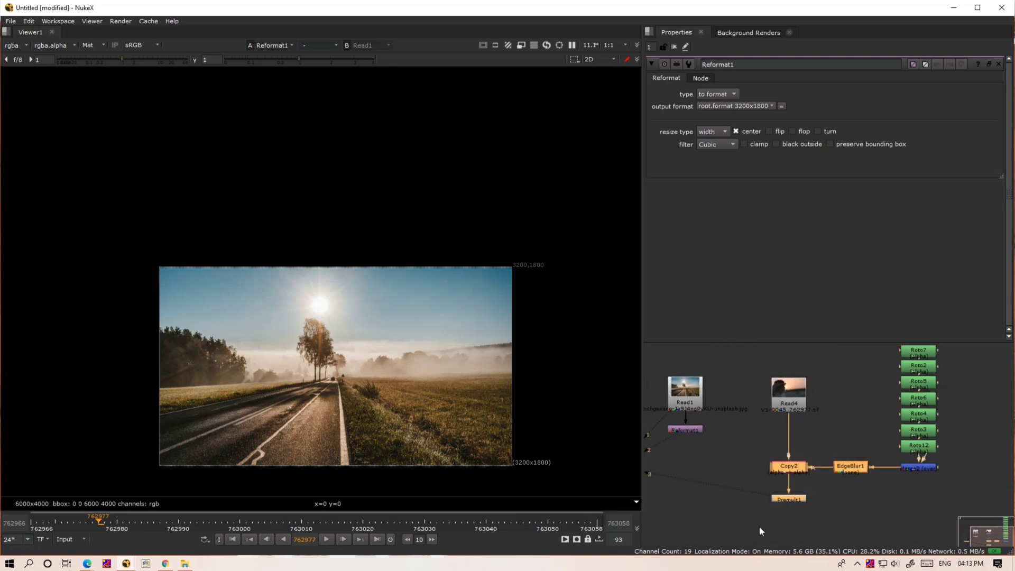
{"action": "key", "text": "Delete"}
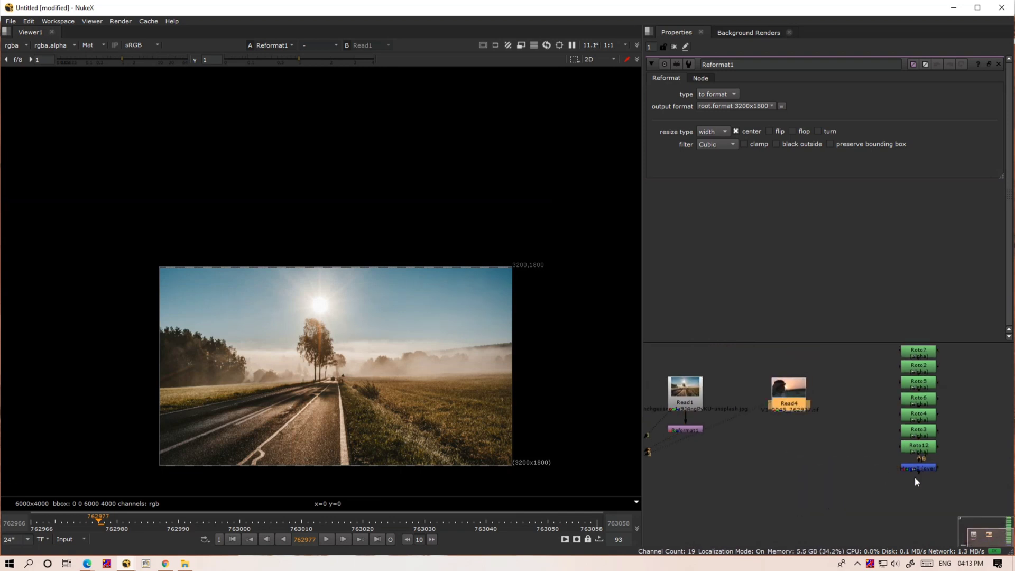
{"action": "left_click", "coordinate": [859, 495]}
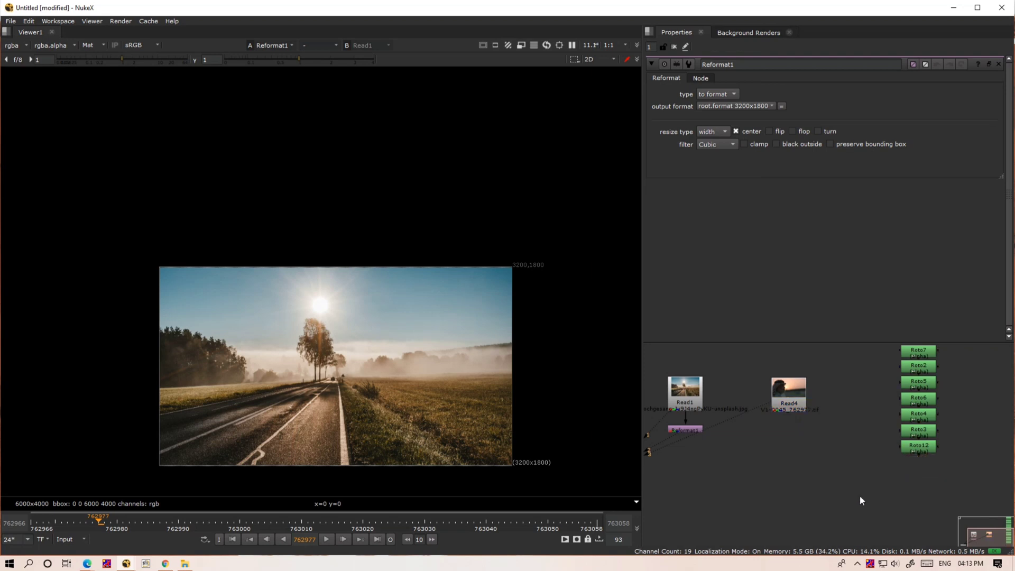
- Move the whole stack of Roto nodes aside, farther away from the two Read nodes
{"action": "scroll", "coordinate": [859, 496], "scroll_direction": "down", "scroll_amount": 5}
{"action": "left_click_drag", "start_coordinate": [883, 363], "coordinate": [933, 510]}
{"action": "scroll", "coordinate": [839, 470], "scroll_direction": "up", "scroll_amount": 3}
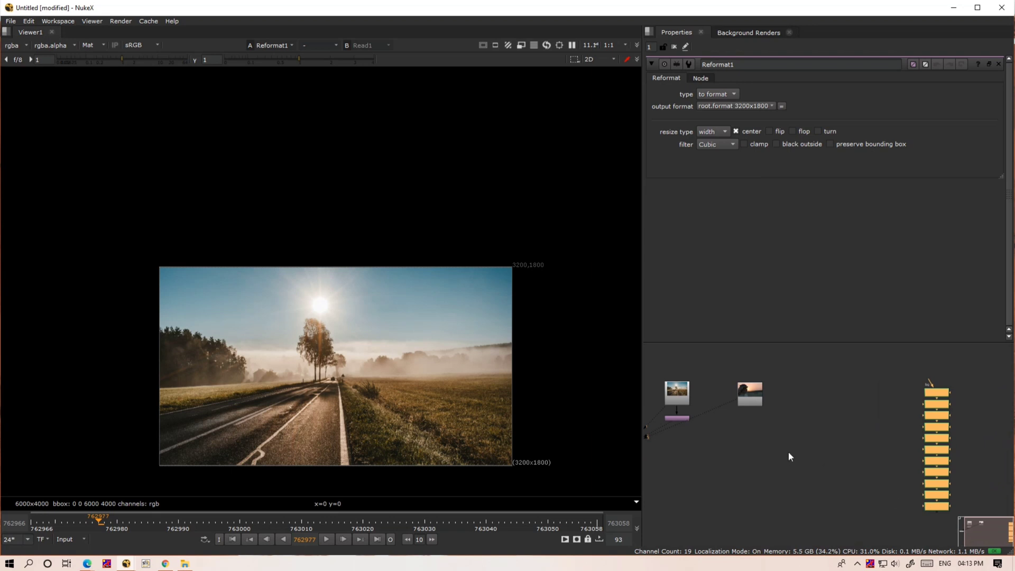
{"action": "scroll", "coordinate": [705, 414], "scroll_direction": "up", "scroll_amount": 4}
- Reposition Read1 with Reformat1 and the Viewer1 node below Read4, and reconnect viewer input 1 to Read4
{"action": "scroll", "coordinate": [707, 415], "scroll_direction": "down", "scroll_amount": 1}
{"action": "middle_click_drag", "start_coordinate": [728, 425], "coordinate": [846, 470]}
{"action": "left_click_drag", "start_coordinate": [910, 417], "coordinate": [718, 367]}
{"action": "middle_click_drag", "start_coordinate": [750, 503], "coordinate": [766, 503]}
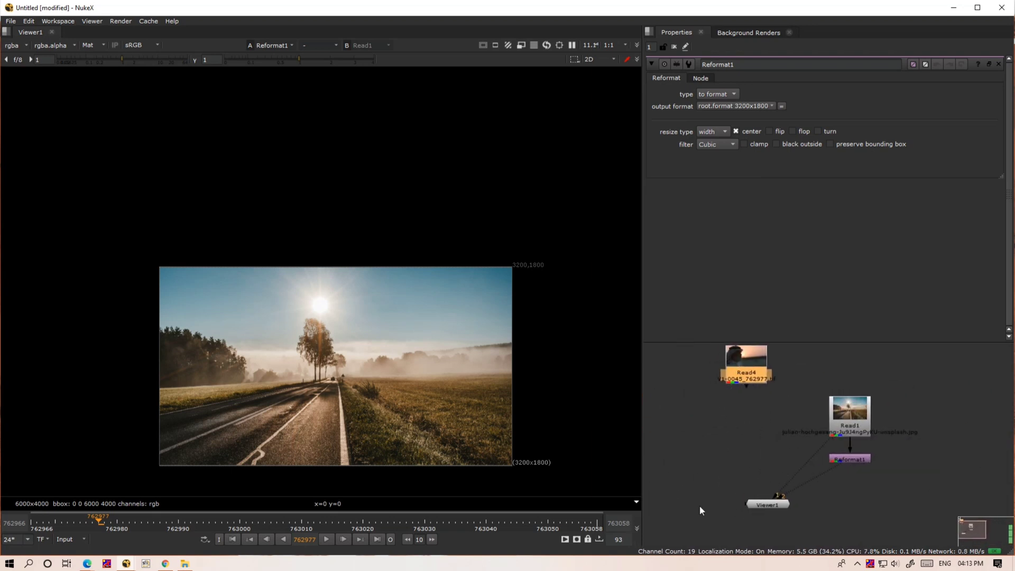
{"action": "left_click_drag", "start_coordinate": [765, 503], "coordinate": [670, 520]}
{"action": "left_click_drag", "start_coordinate": [825, 435], "coordinate": [748, 381]}
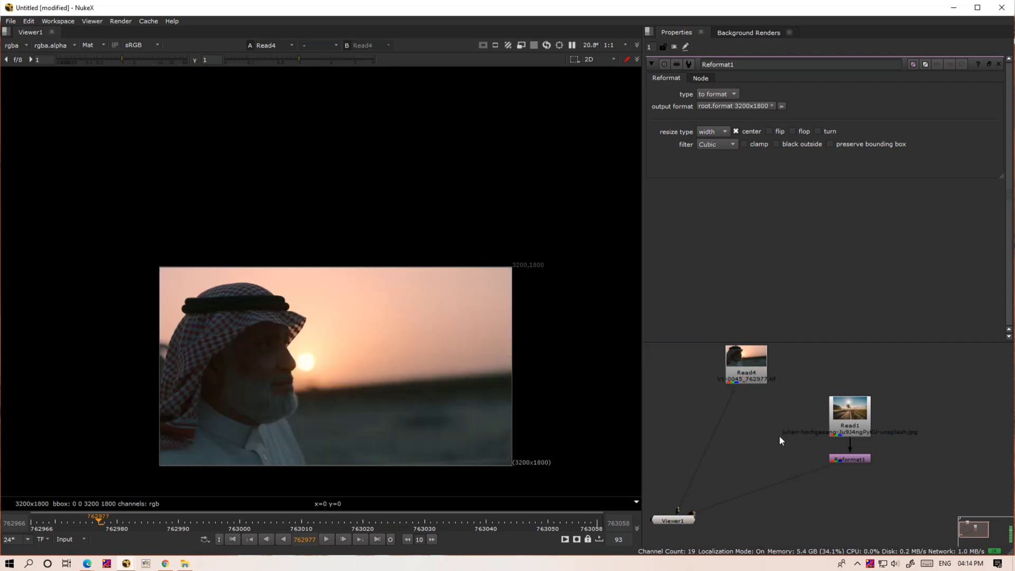
- Add a Tracker node below Read4 and connect it to the Read4 footage
{"action": "key", "text": "Tab"}
{"action": "type", "text": "tr"}
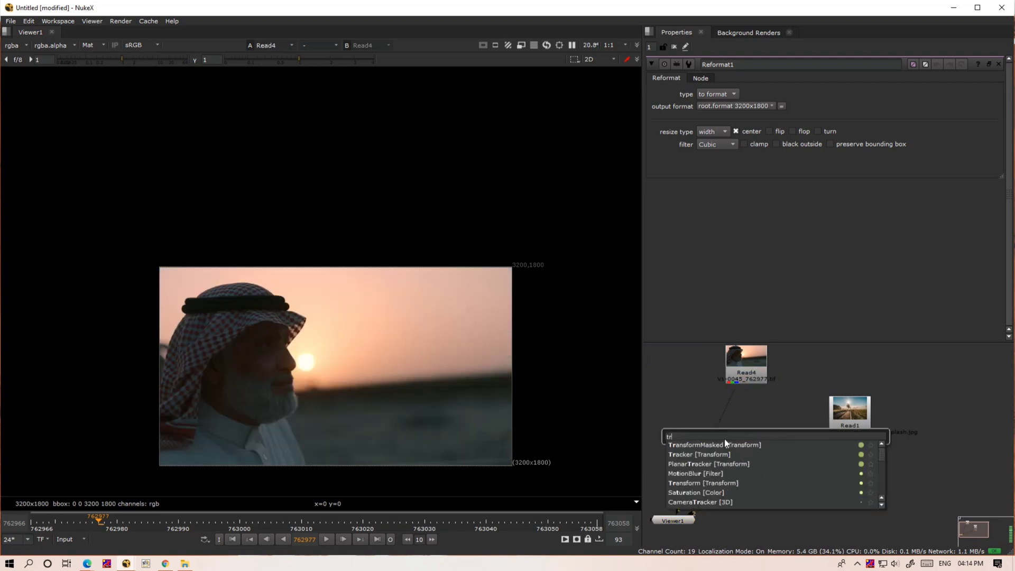
{"action": "left_click", "coordinate": [705, 455]}
{"action": "left_click_drag", "start_coordinate": [773, 439], "coordinate": [676, 391]}
{"action": "scroll", "coordinate": [676, 393], "scroll_direction": "up", "scroll_amount": 2}
{"action": "middle_click_drag", "start_coordinate": [677, 392], "coordinate": [717, 435]}
{"action": "left_click_drag", "start_coordinate": [713, 427], "coordinate": [737, 453]}
- Place Tracker1 closer to Read4, and connect Read4 to viewer input 1 and Tracker1 to viewer input 2
{"action": "key", "text": "space"}
{"action": "middle_click_drag", "start_coordinate": [743, 427], "coordinate": [405, 338]}
{"action": "scroll", "coordinate": [443, 322], "scroll_direction": "up", "scroll_amount": 4}
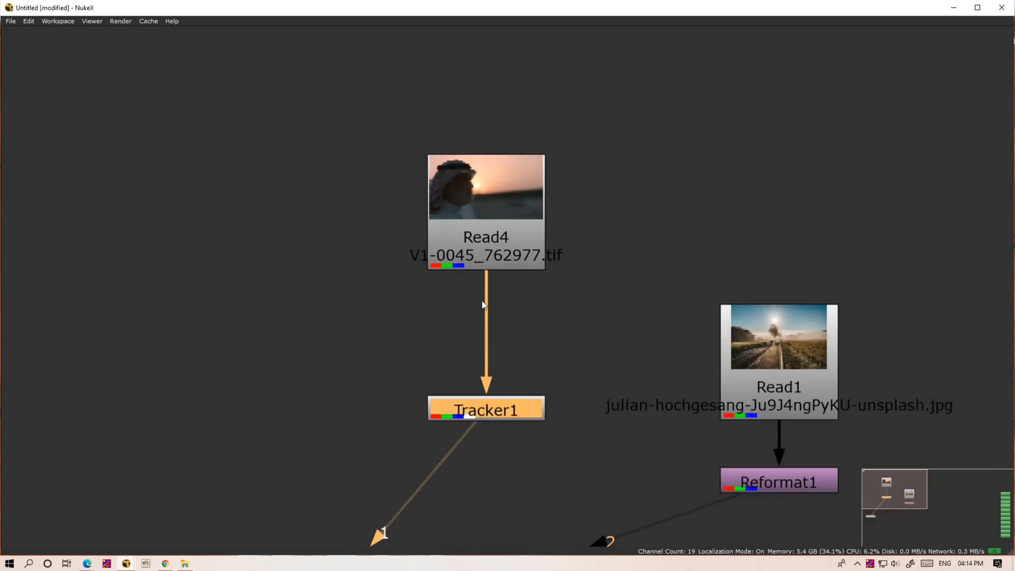
{"action": "left_click_drag", "start_coordinate": [507, 408], "coordinate": [506, 372]}
{"action": "left_click", "coordinate": [508, 252]}
{"action": "key", "text": "1"}
{"action": "left_click", "coordinate": [504, 373]}
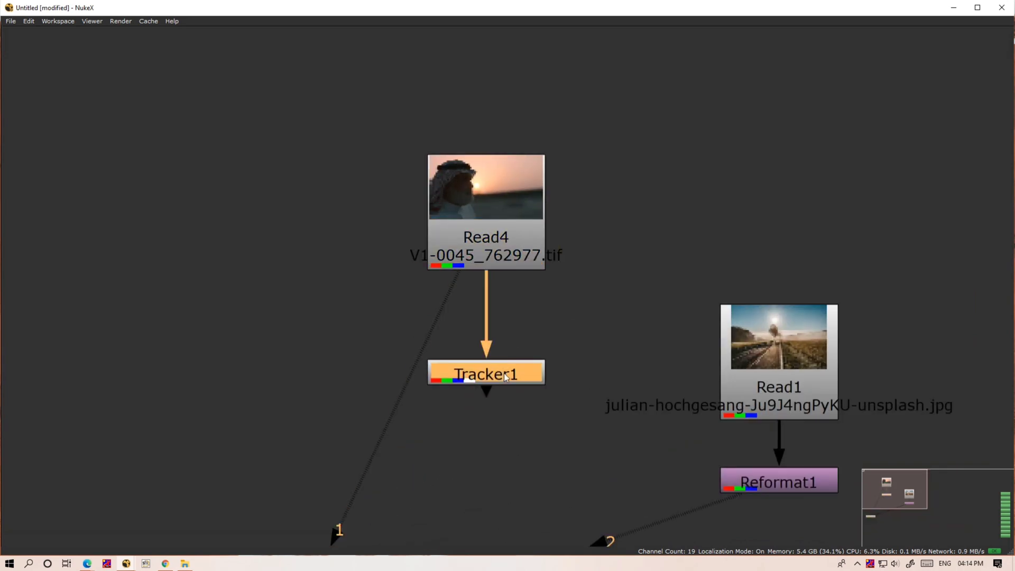
{"action": "key", "text": "2"}
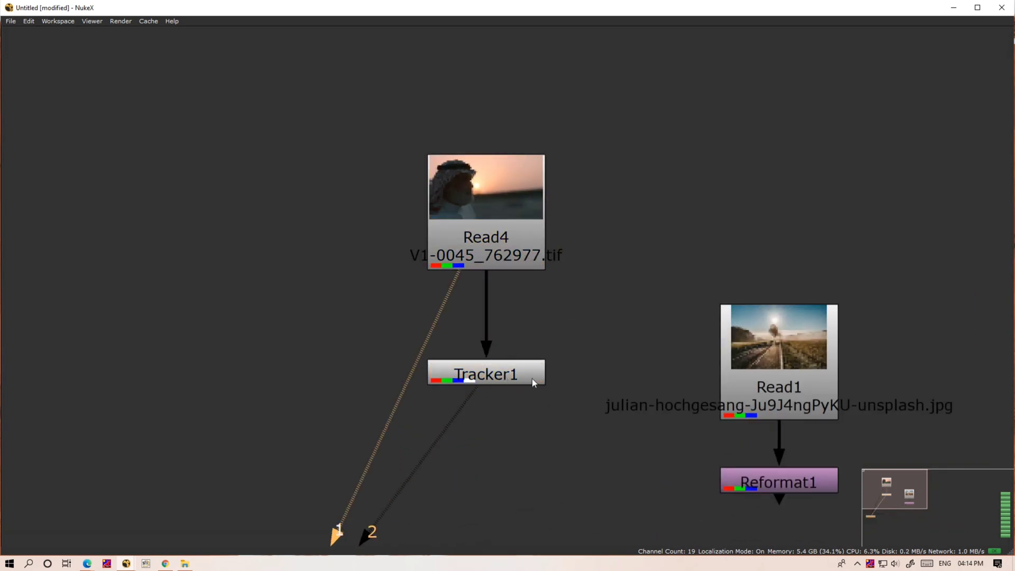
{"action": "key", "text": "space"}
- Move the Viewer1 node up beside Tracker1 in the node graph
{"action": "scroll", "coordinate": [911, 414], "scroll_direction": "down", "scroll_amount": 5}
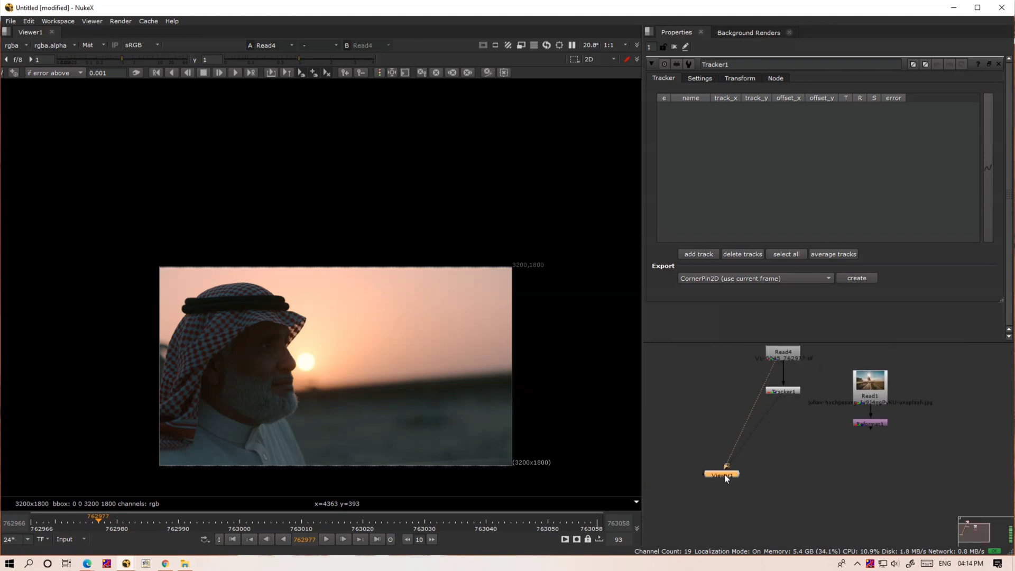
{"action": "left_click_drag", "start_coordinate": [724, 474], "coordinate": [684, 396]}
{"action": "middle_click_drag", "start_coordinate": [735, 395], "coordinate": [712, 462]}
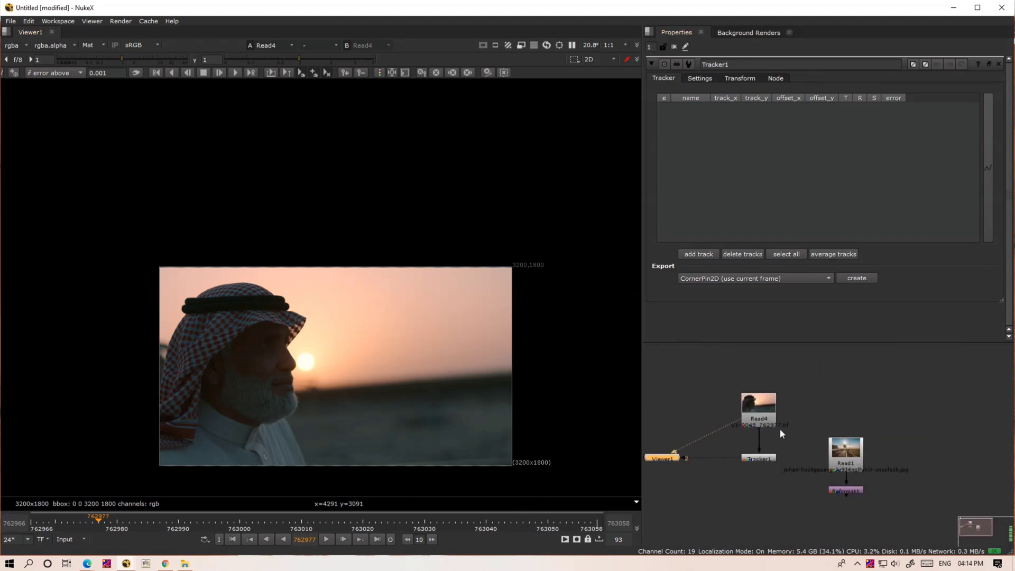
- Add a track to Tracker1 on the first frame, 762966, and enlarge its pattern and search boxes
{"action": "left_click", "coordinate": [766, 459]}
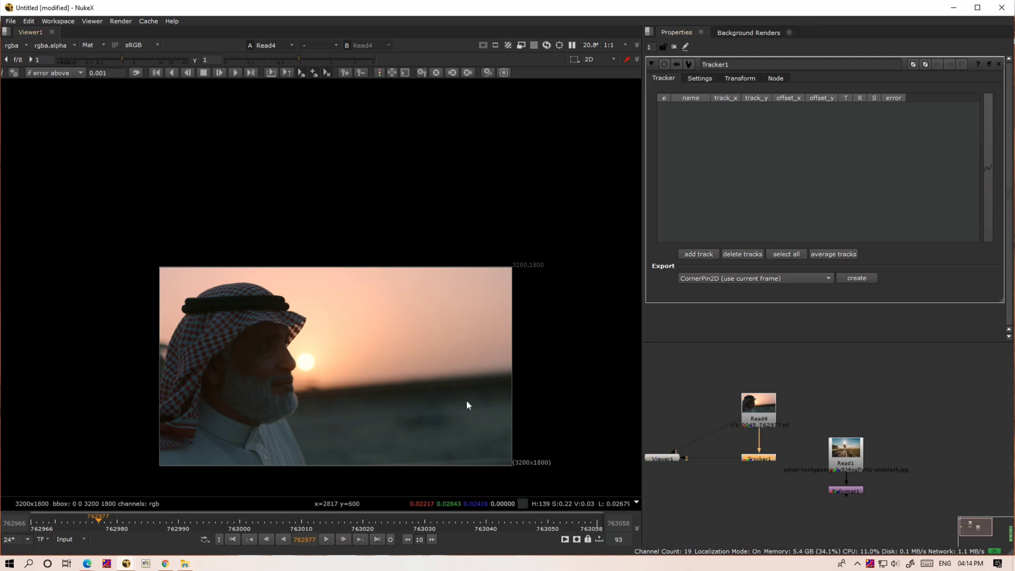
{"action": "scroll", "coordinate": [470, 400], "scroll_direction": "up", "scroll_amount": 3}
{"action": "scroll", "coordinate": [472, 402], "scroll_direction": "up", "scroll_amount": 2}
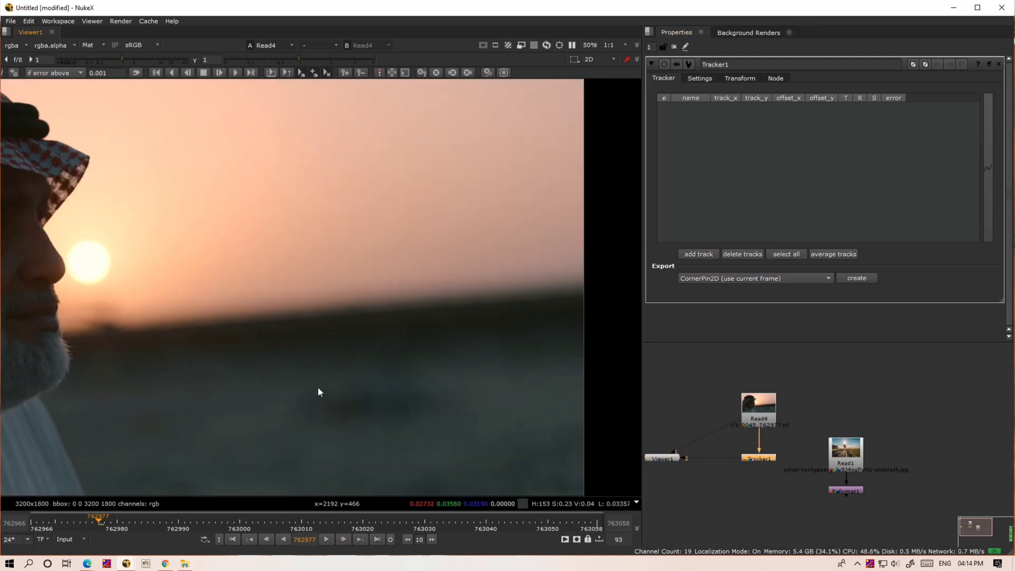
{"action": "key", "text": "Home"}
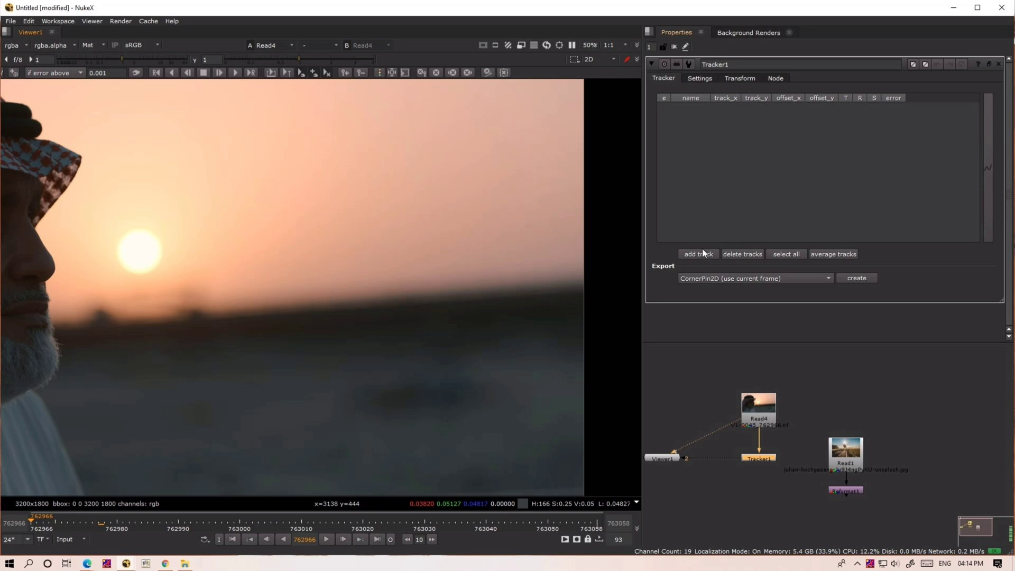
{"action": "left_click", "coordinate": [698, 254]}
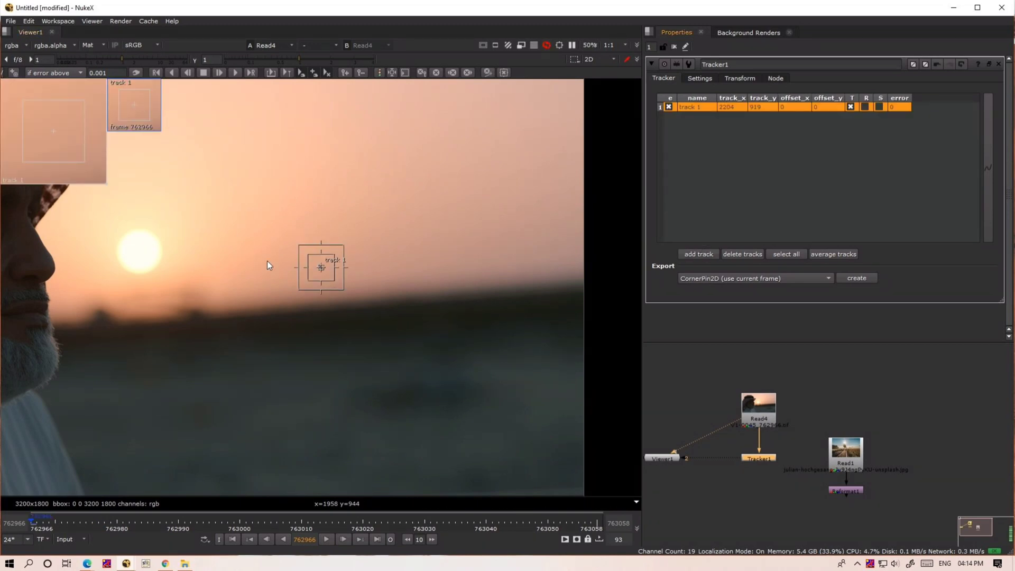
{"action": "left_click_drag", "start_coordinate": [369, 301], "coordinate": [396, 335]}
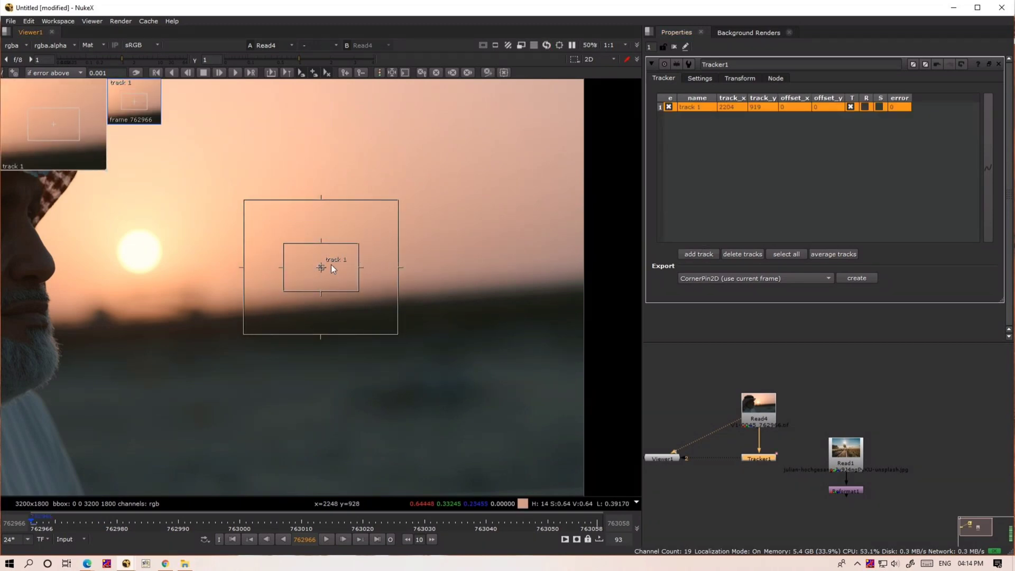
- Move track 1 onto the dark ground away from the man's face and track it forward, stopping the analysis around frame 763032
{"action": "left_click_drag", "start_coordinate": [321, 268], "coordinate": [422, 397]}
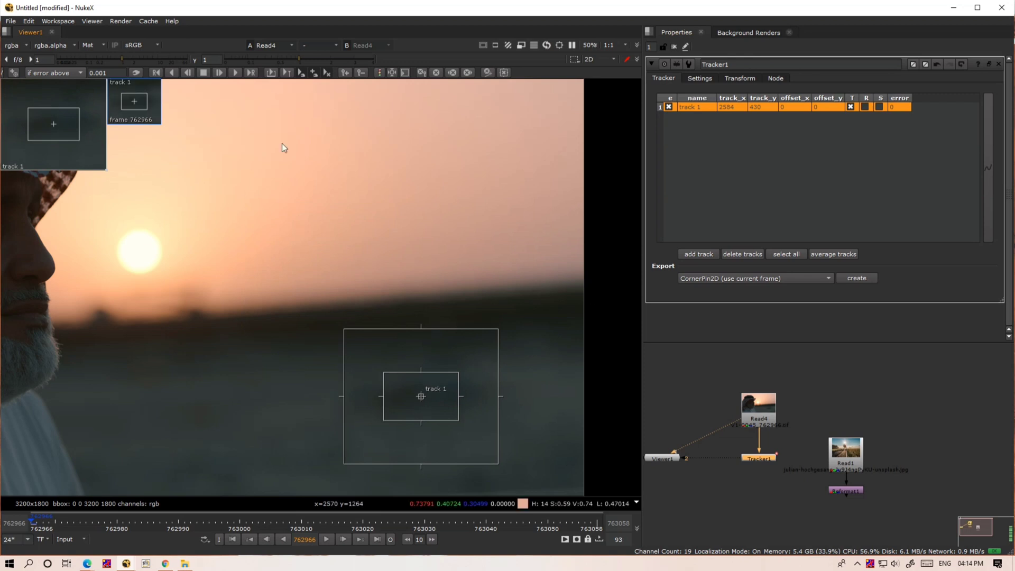
{"action": "left_click", "coordinate": [236, 74]}
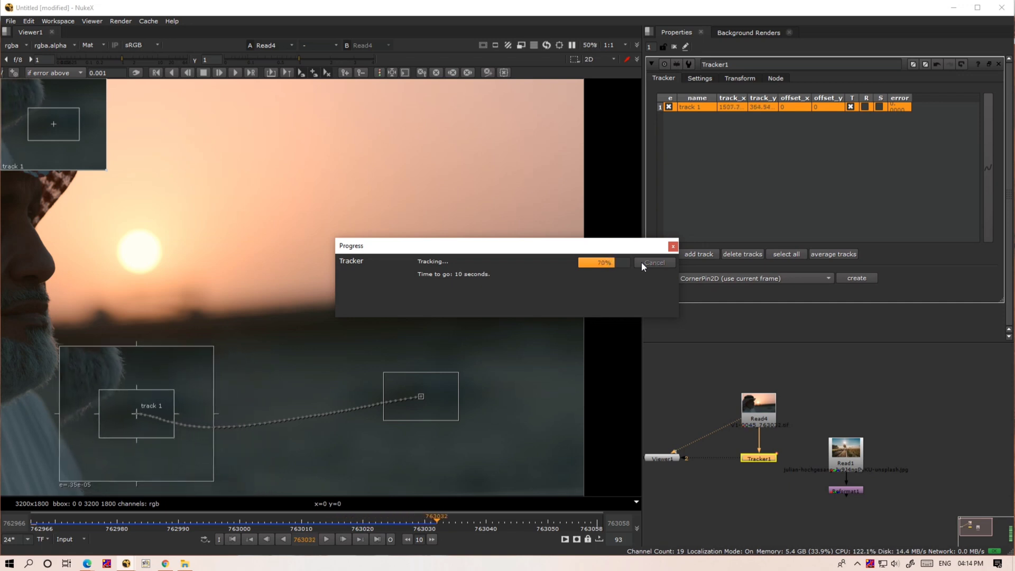
{"action": "left_click", "coordinate": [641, 262]}
- Shrink track 1's pattern and search boxes on frame 763031 and track backwards from there
{"action": "left_click_drag", "start_coordinate": [173, 439], "coordinate": [156, 430]}
{"action": "left_click_drag", "start_coordinate": [195, 472], "coordinate": [175, 446]}
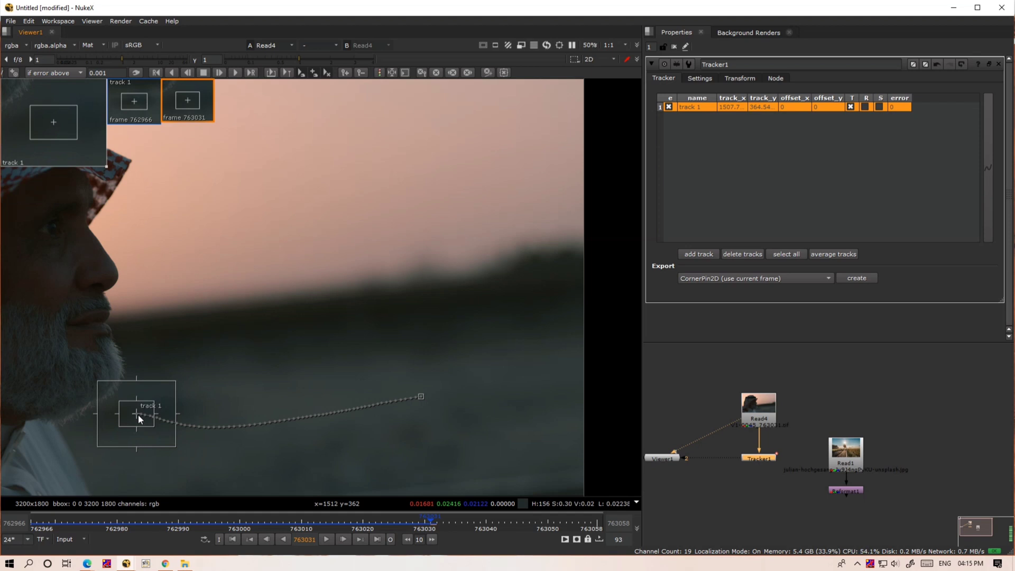
{"action": "left_click", "coordinate": [172, 74]}
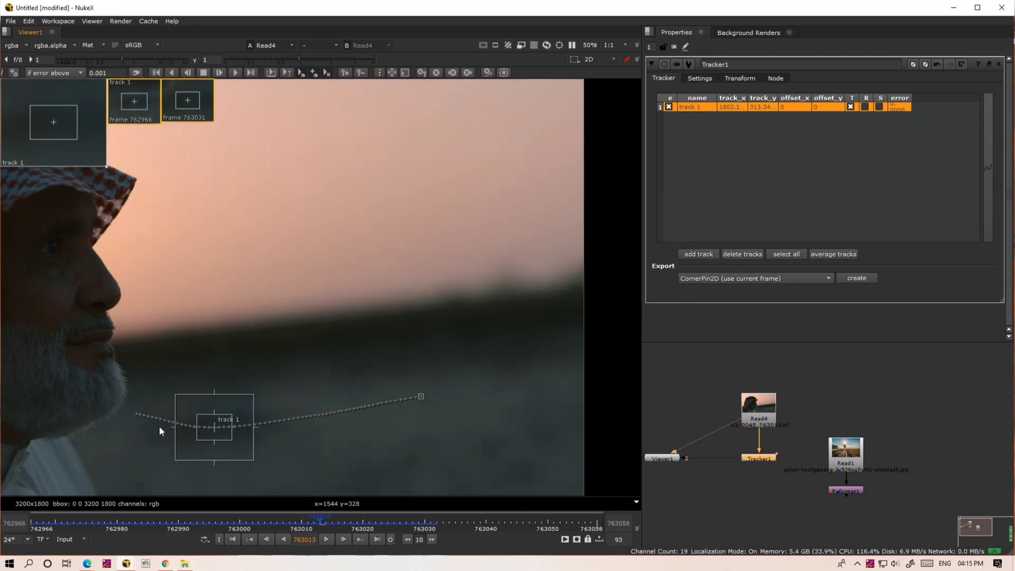
- Track forward from frame 763031 and examine the path's error colours around frames 763031 and 763034 near the man's beard
{"action": "left_click", "coordinate": [427, 528]}
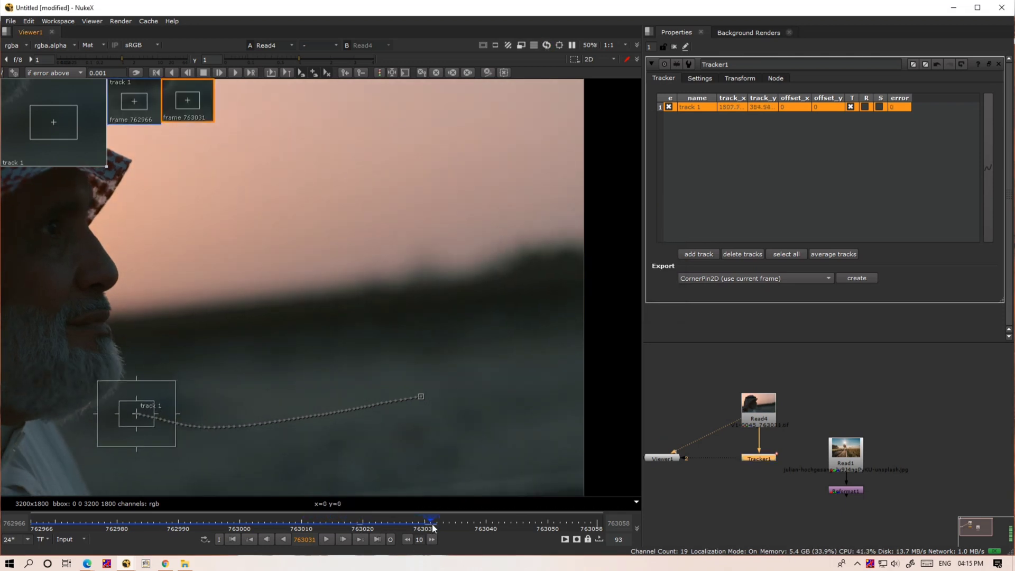
{"action": "left_click", "coordinate": [235, 74]}
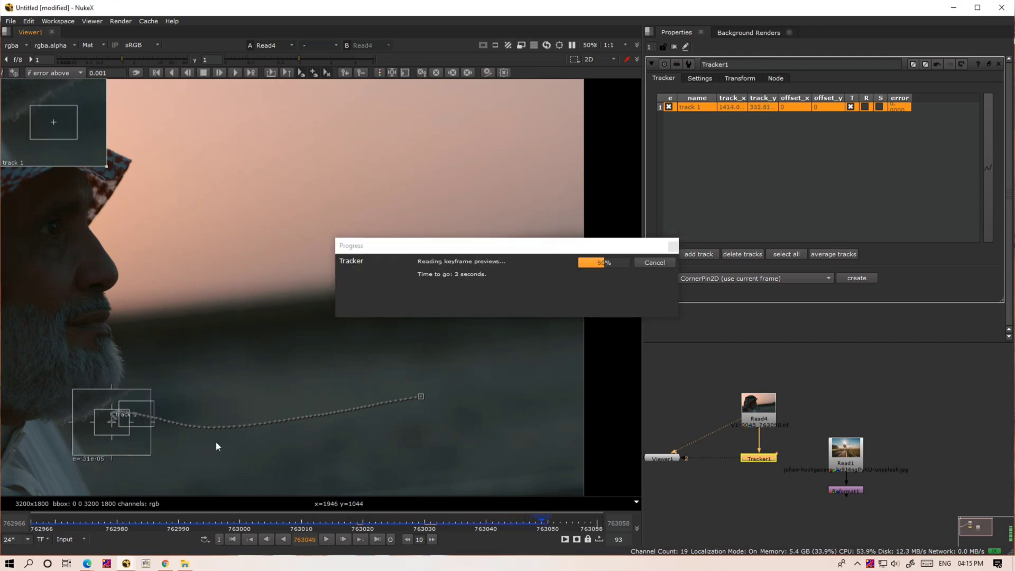
{"action": "left_click", "coordinate": [450, 521]}
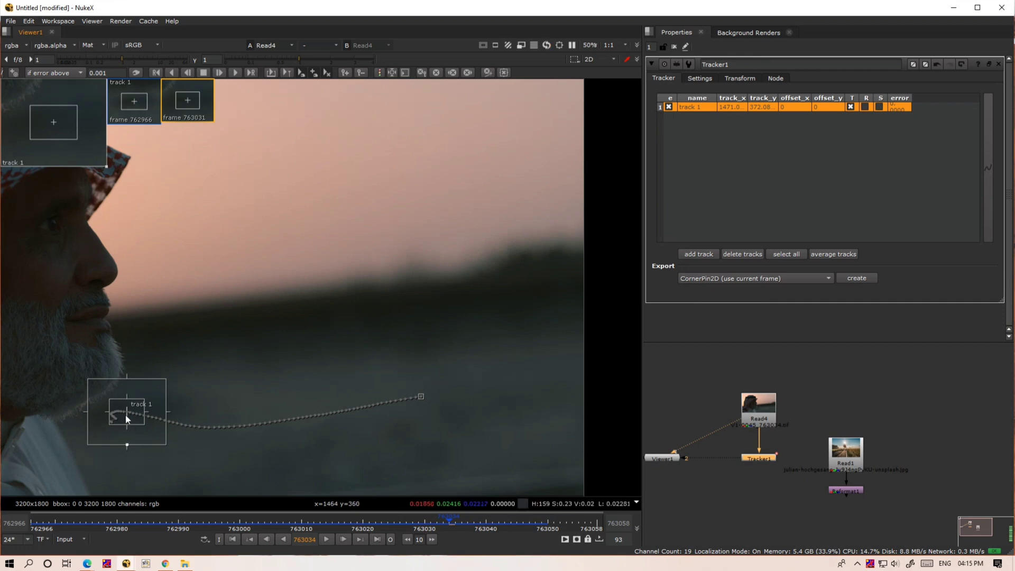
{"action": "scroll", "coordinate": [126, 418], "scroll_direction": "up", "scroll_amount": 6}
{"action": "scroll", "coordinate": [142, 410], "scroll_direction": "down", "scroll_amount": 3}
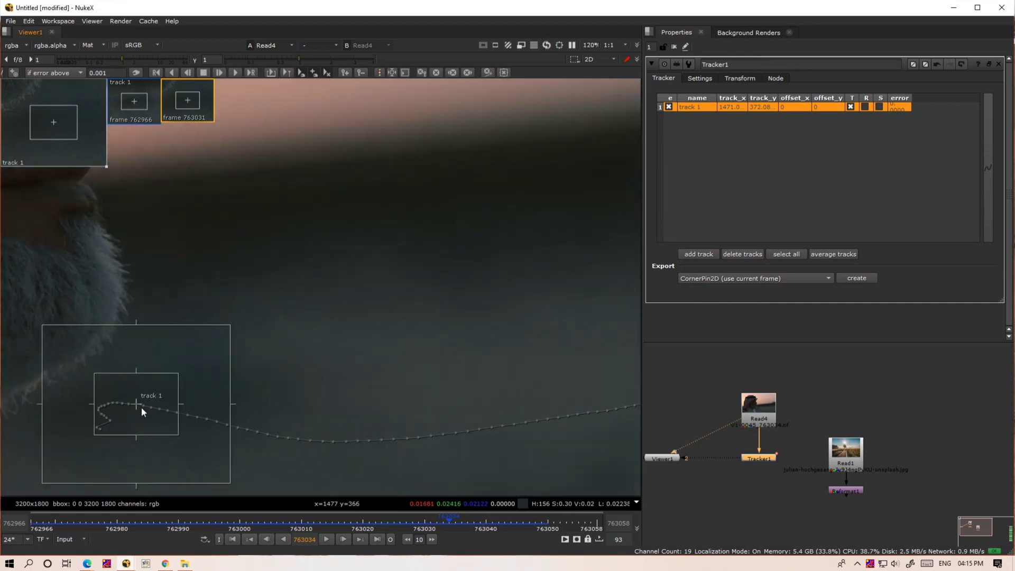
{"action": "left_click_drag", "start_coordinate": [443, 521], "coordinate": [431, 524]}
{"action": "scroll", "coordinate": [581, 364], "scroll_direction": "down", "scroll_amount": 2}
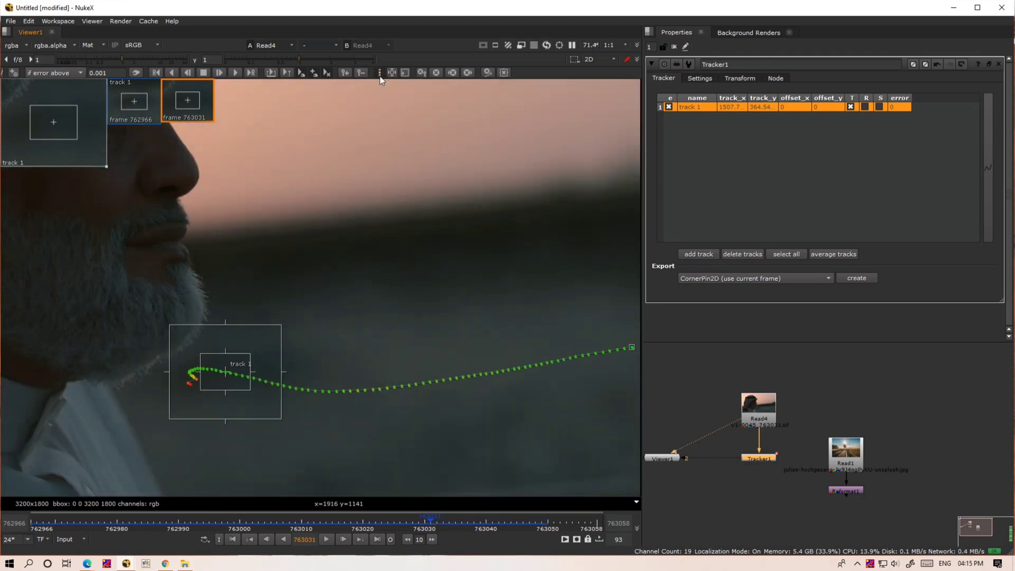
{"action": "scroll", "coordinate": [233, 343], "scroll_direction": "up", "scroll_amount": 2}
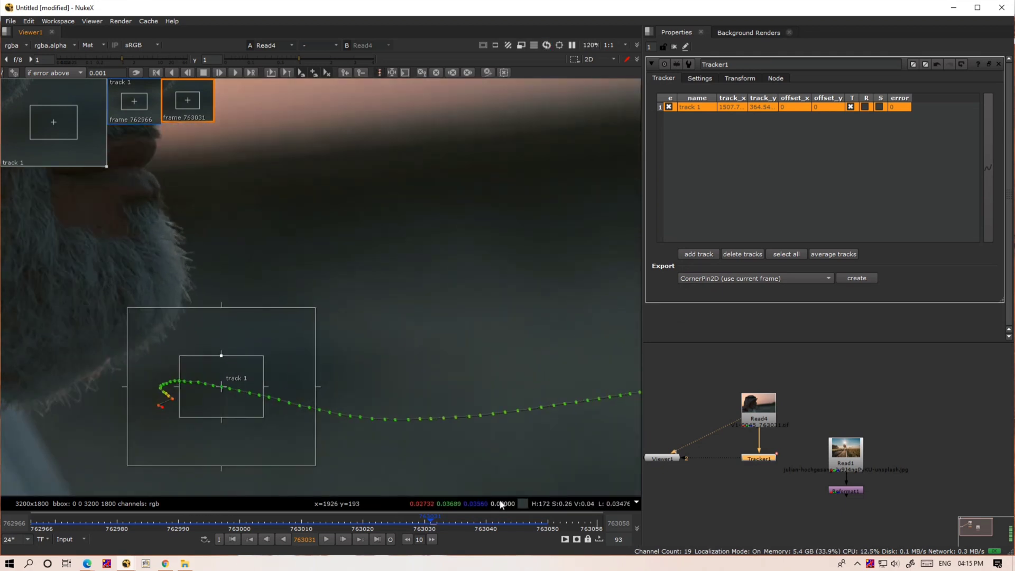
{"action": "left_click", "coordinate": [452, 524]}
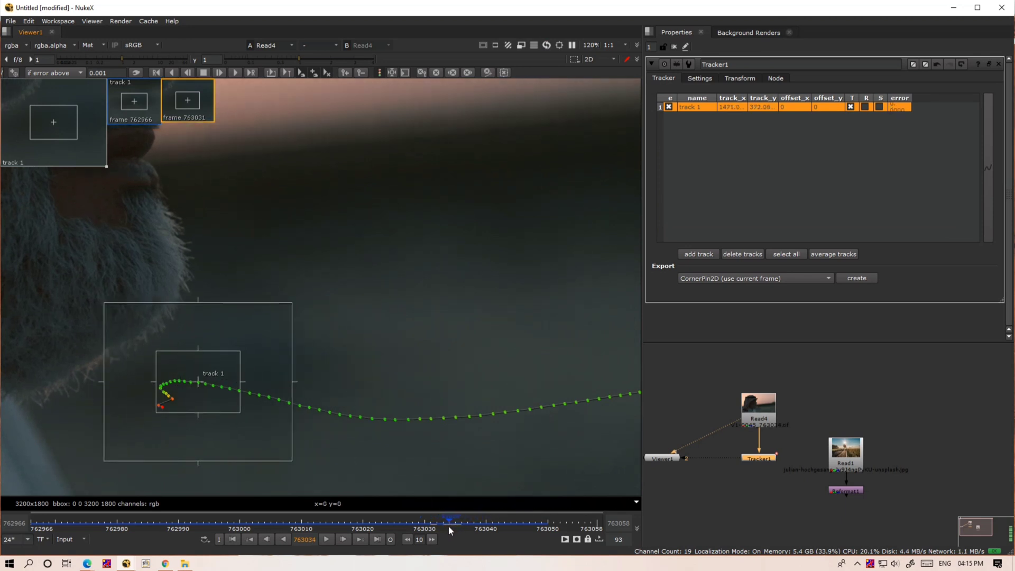
{"action": "scroll", "coordinate": [239, 397], "scroll_direction": "down", "scroll_amount": 3}
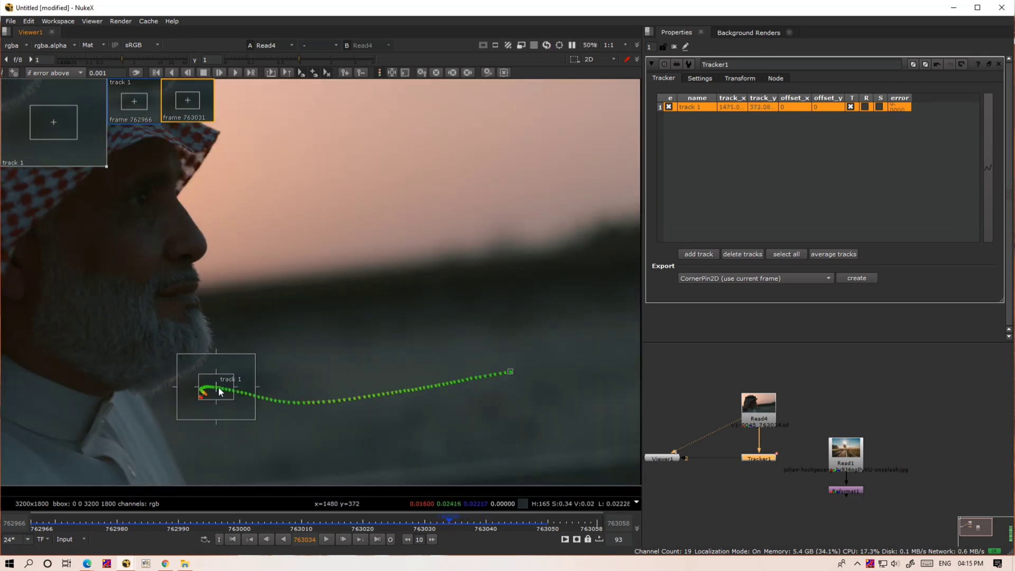
- Try to offset track 1 away from the beard at frame 763034 with larger boxes, and undo back to the track ending at 763031
{"action": "left_click_drag", "start_coordinate": [219, 391], "coordinate": [407, 371], "text": "ctrl"}
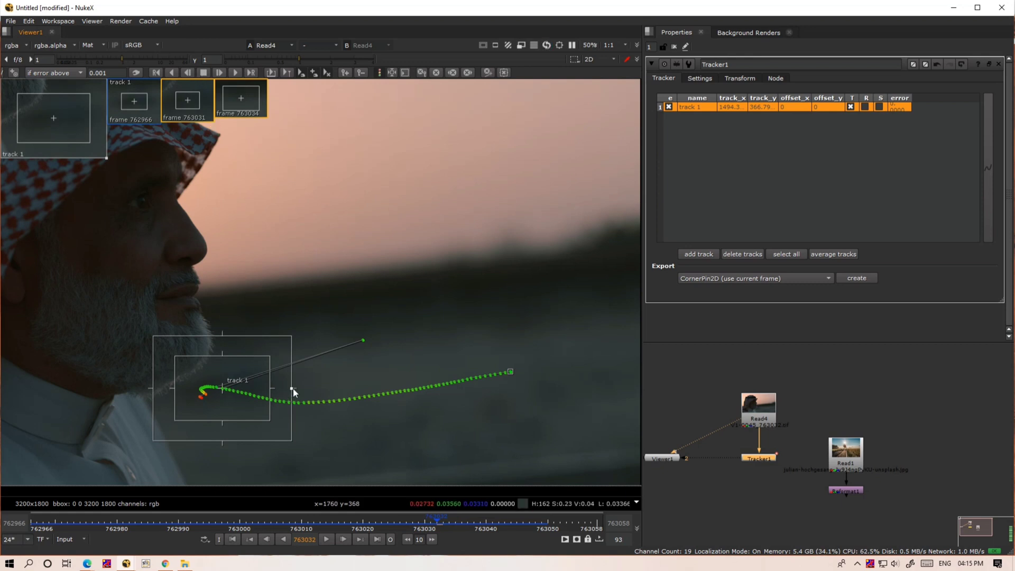
{"action": "key", "text": "ctrl+z"}
{"action": "scroll", "coordinate": [226, 403], "scroll_direction": "up", "scroll_amount": 4}
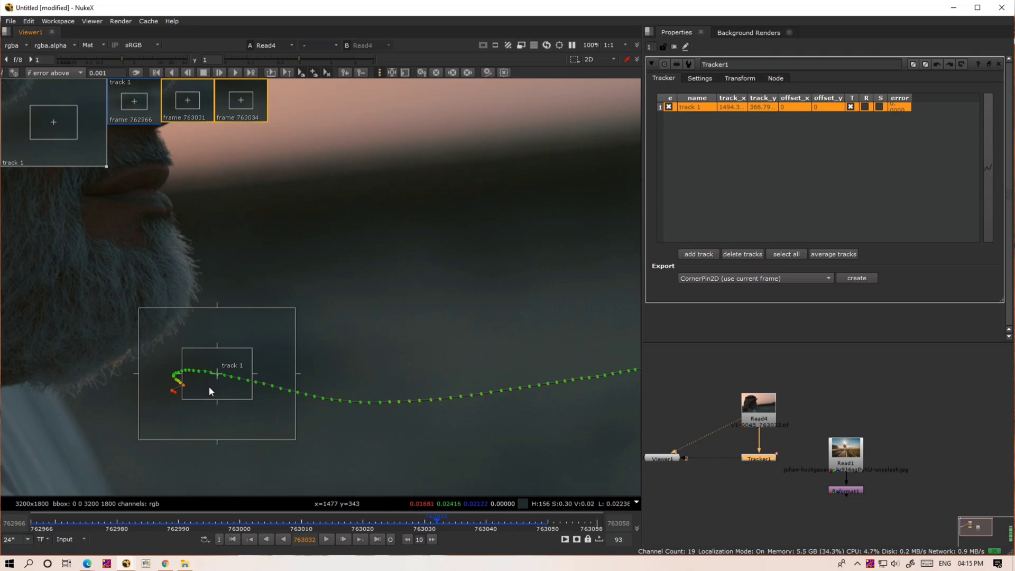
{"action": "key", "text": "ctrl+z"}
{"action": "key", "text": "ctrl+z"}
{"action": "key", "text": "ctrl+z"}
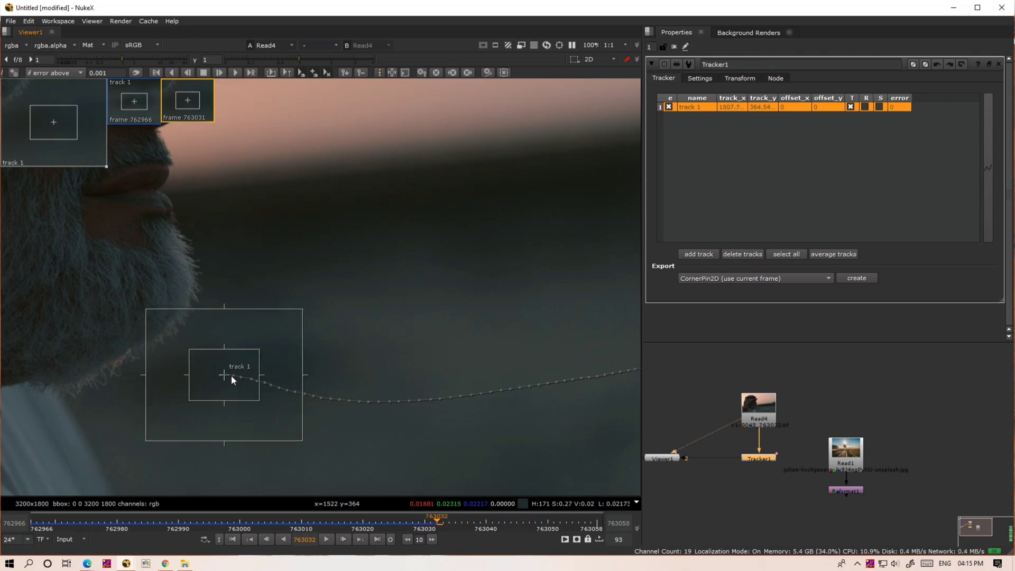
- On frame 763031, offset track 1 to the dark horizon with larger pattern and search boxes, and track forward to frame 763058
{"action": "scroll", "coordinate": [230, 376], "scroll_direction": "down", "scroll_amount": 3}
{"action": "left_click", "coordinate": [432, 525]}
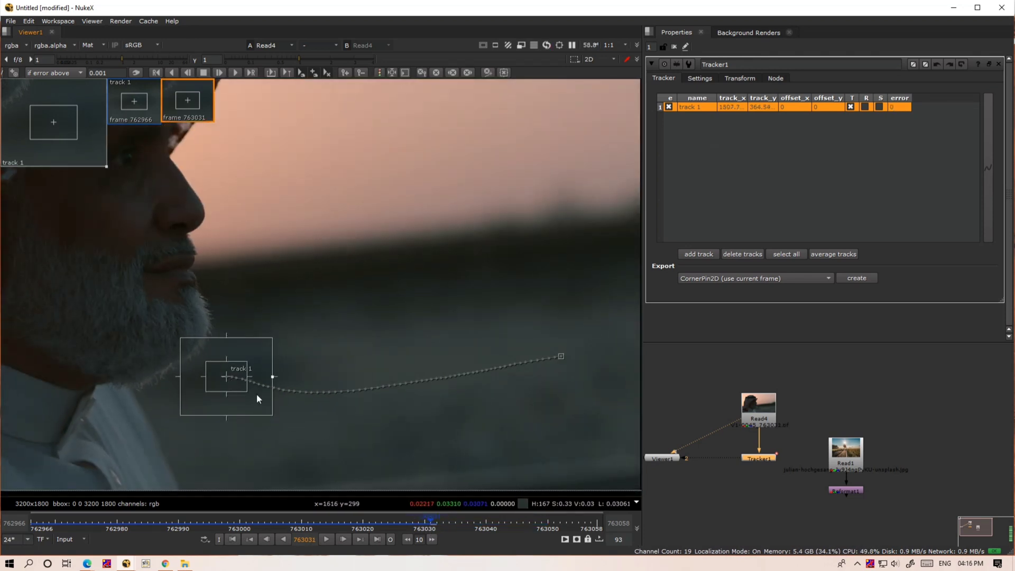
{"action": "left_click_drag", "start_coordinate": [226, 378], "coordinate": [490, 330], "text": "ctrl"}
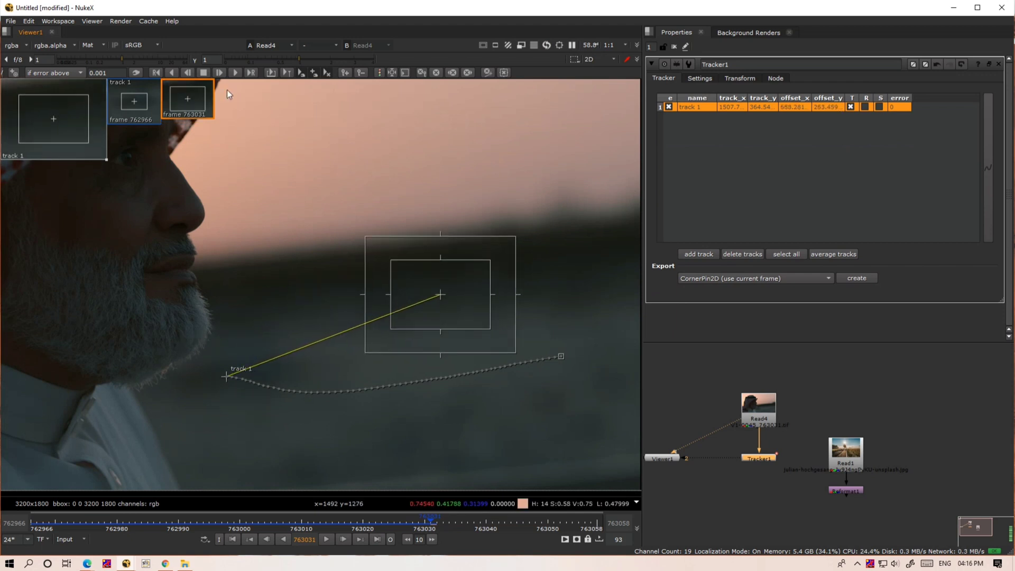
{"action": "left_click", "coordinate": [220, 73]}
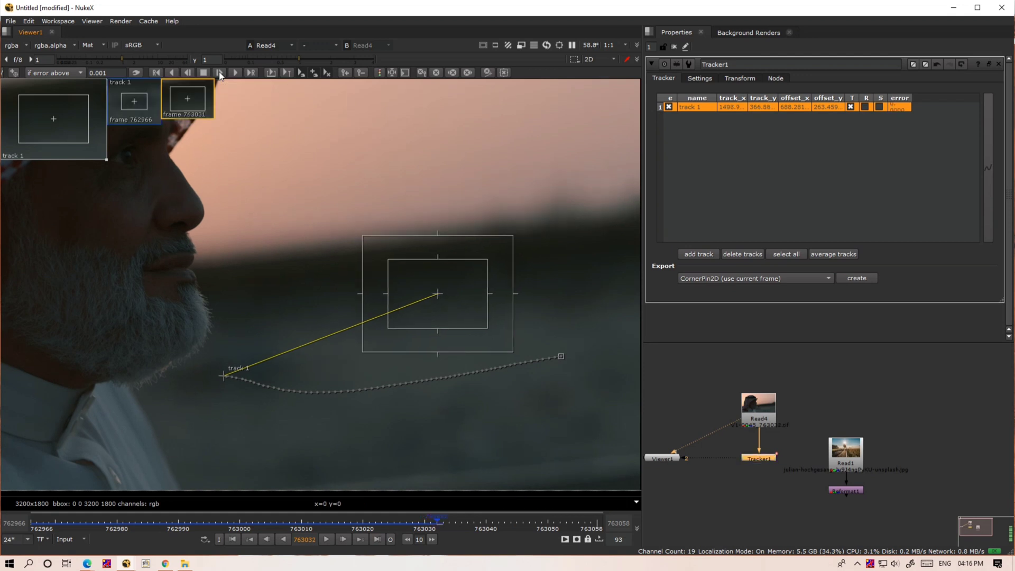
{"action": "left_click", "coordinate": [220, 73]}
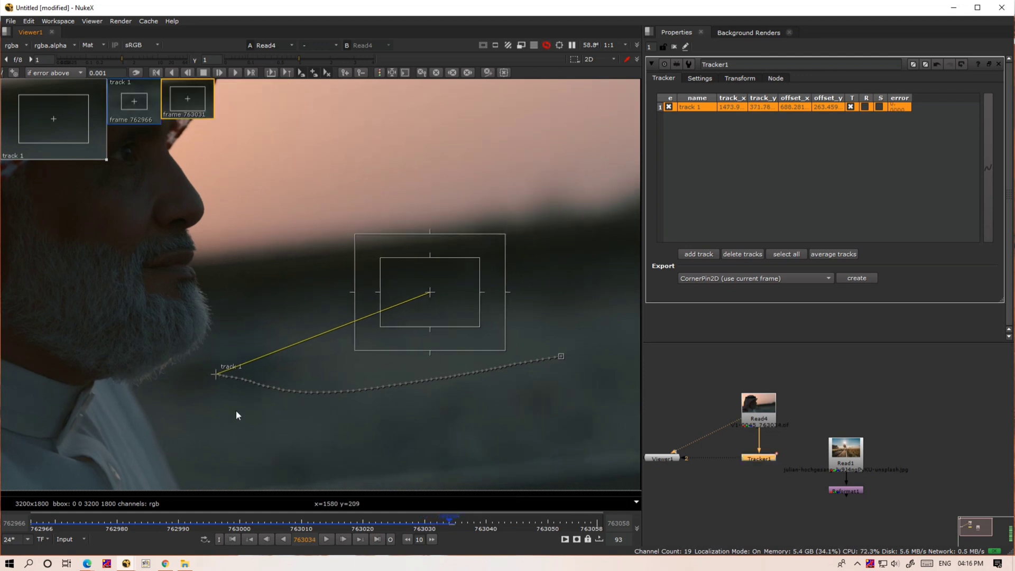
{"action": "left_click", "coordinate": [236, 73]}
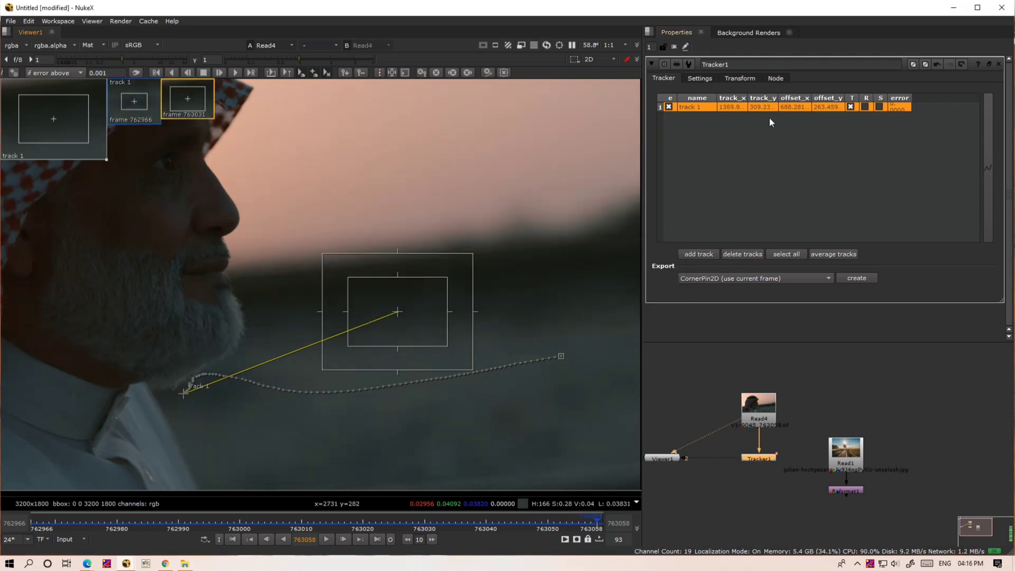
- Scrub back to frame 762966 to review the finished track, and enable rotation and scale for track 1
{"action": "middle_click_drag", "start_coordinate": [496, 345], "coordinate": [474, 386]}
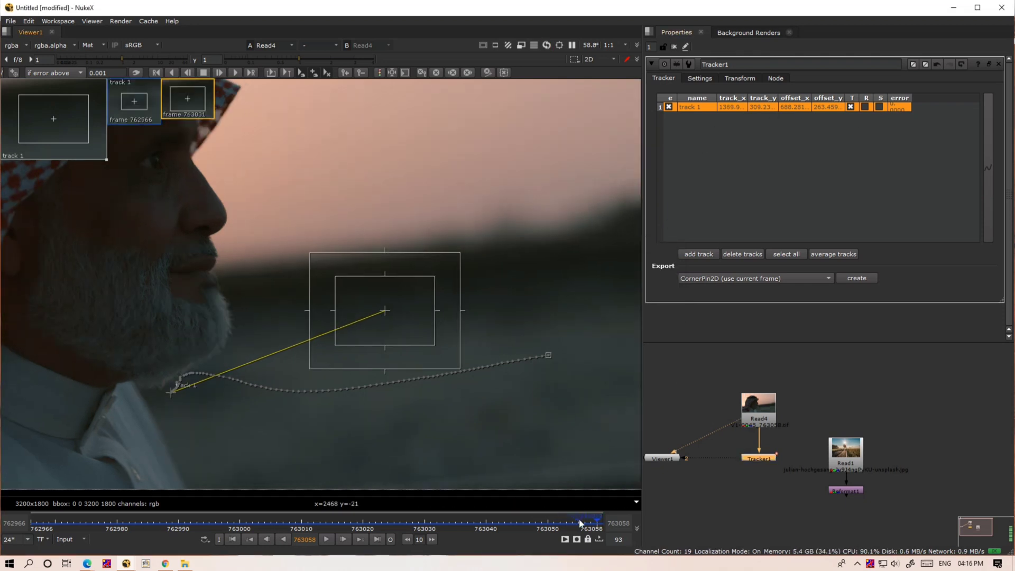
{"action": "left_click_drag", "start_coordinate": [540, 530], "coordinate": [179, 508]}
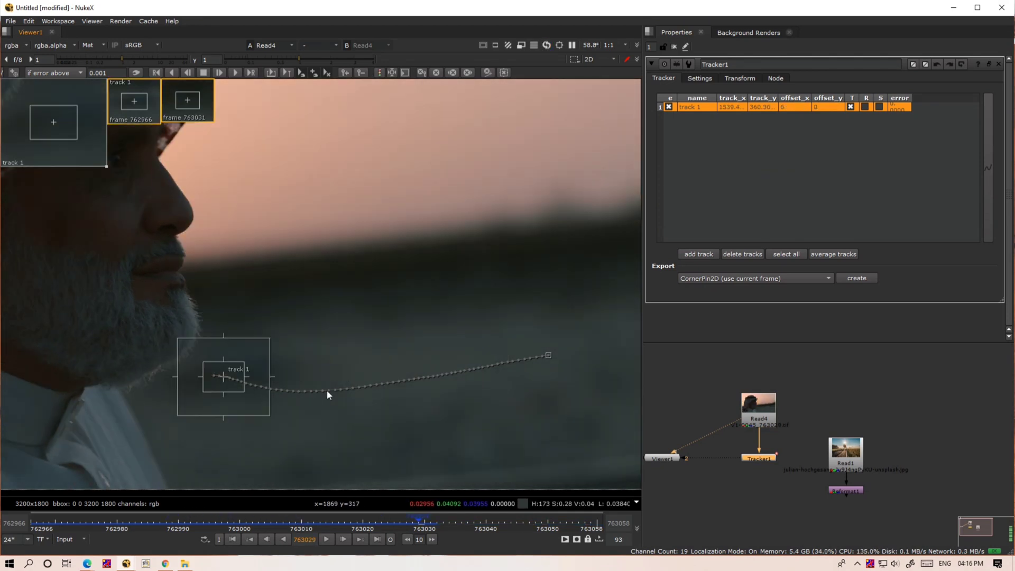
{"action": "key", "text": "ctrl+z"}
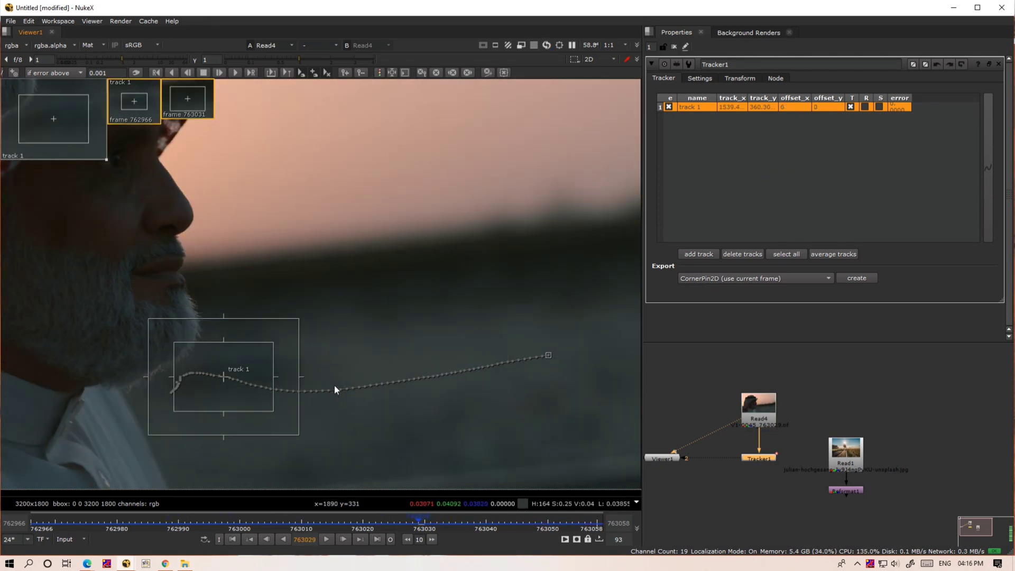
{"action": "left_click", "coordinate": [817, 467]}
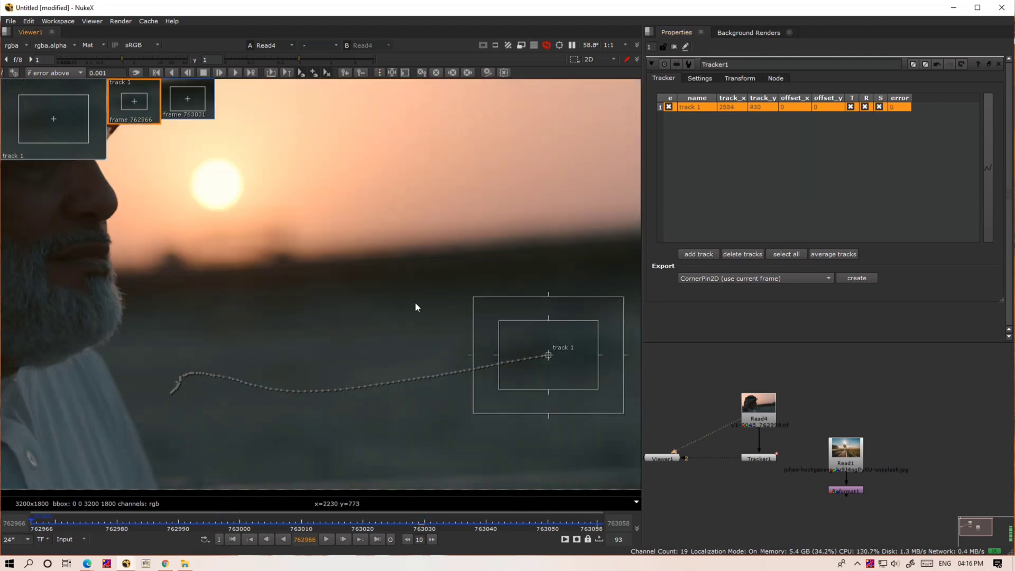
- Set Tracker1's transform to match-move with 762966 as the reference frame
{"action": "left_click", "coordinate": [739, 78]}
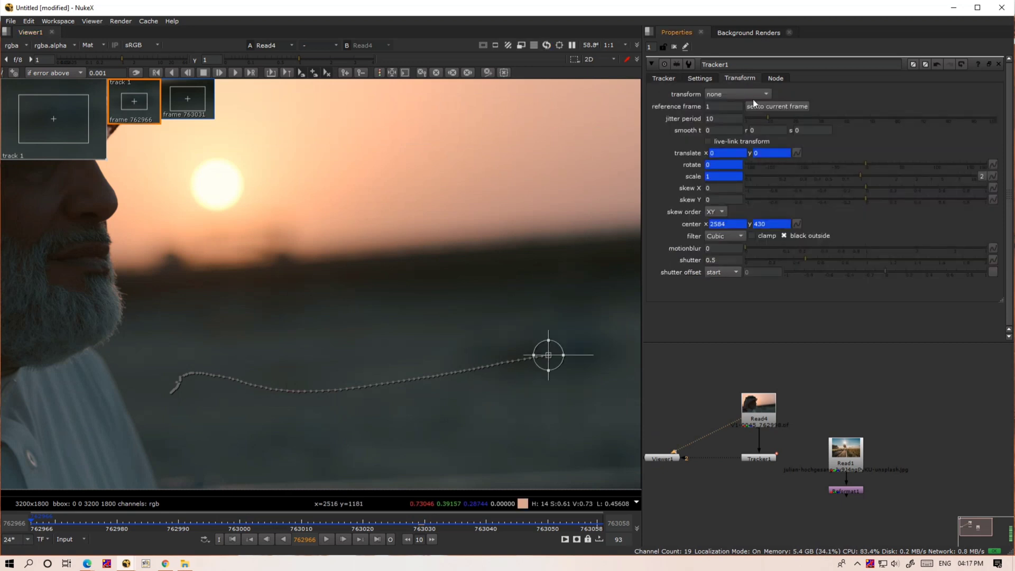
{"action": "left_click", "coordinate": [751, 94]}
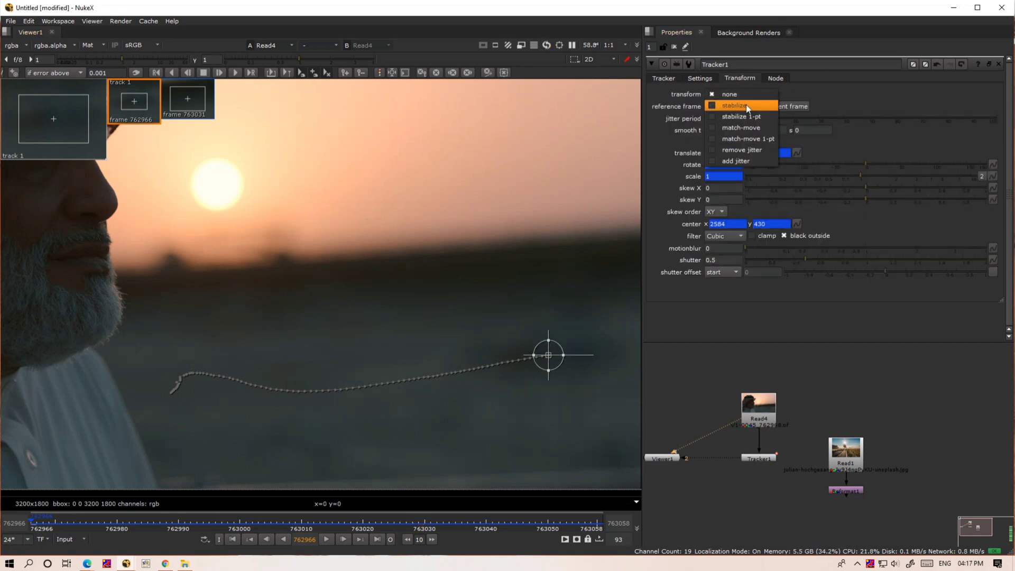
{"action": "left_click", "coordinate": [731, 128]}
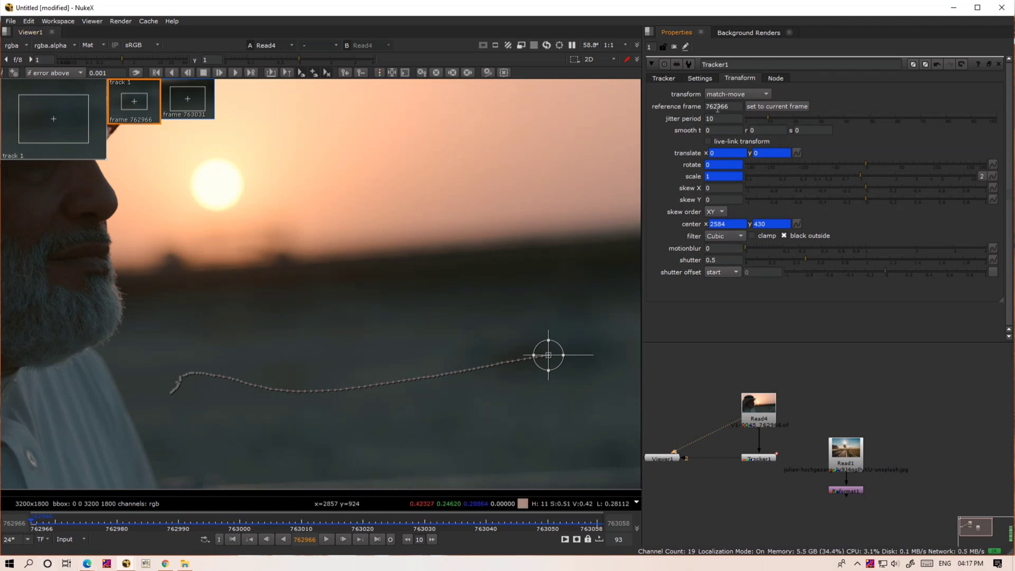
{"action": "left_click", "coordinate": [732, 95]}
{"action": "left_click", "coordinate": [740, 95]}
- Extract Tracker1 from the Read4 branch, connect it to Reformat1's output, and align it below that node
{"action": "scroll", "coordinate": [762, 380], "scroll_direction": "down", "scroll_amount": 2}
{"action": "left_click", "coordinate": [758, 414]}
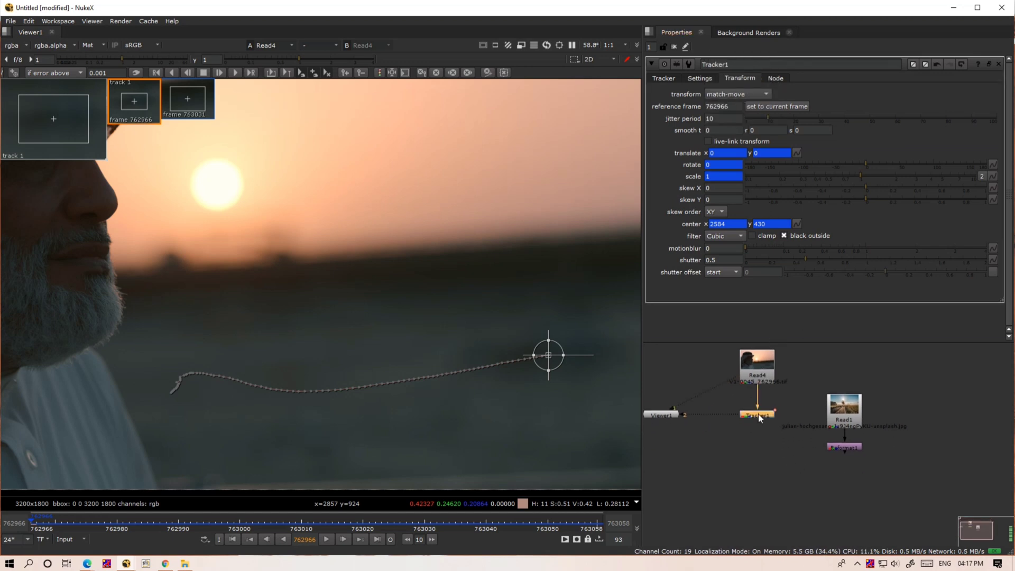
{"action": "key", "text": "ctrl+shift+x"}
{"action": "left_click_drag", "start_coordinate": [785, 413], "coordinate": [790, 478]}
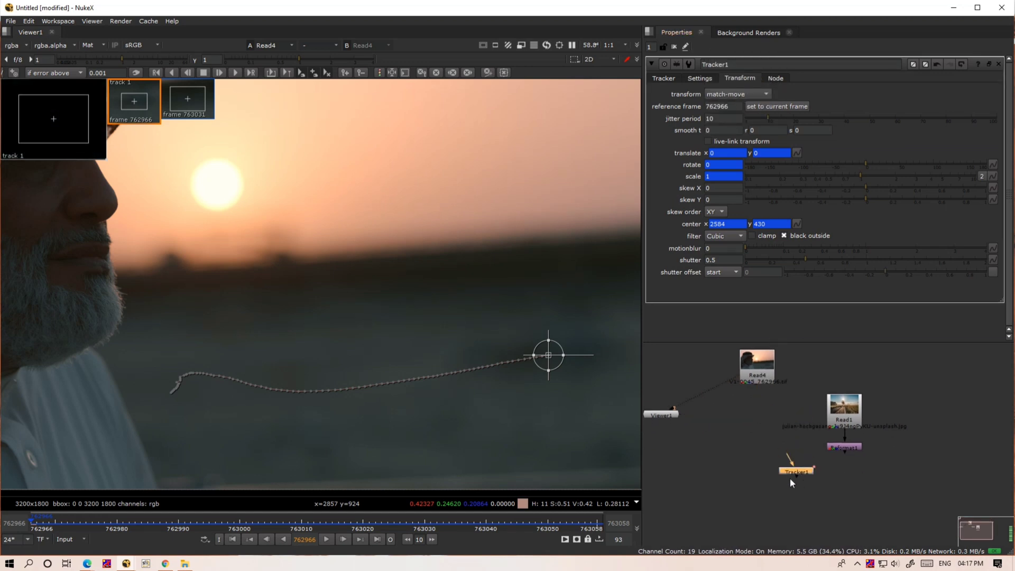
{"action": "left_click_drag", "start_coordinate": [801, 518], "coordinate": [806, 516]}
{"action": "middle_click_drag", "start_coordinate": [805, 516], "coordinate": [810, 494]}
{"action": "left_click_drag", "start_coordinate": [806, 493], "coordinate": [850, 422]}
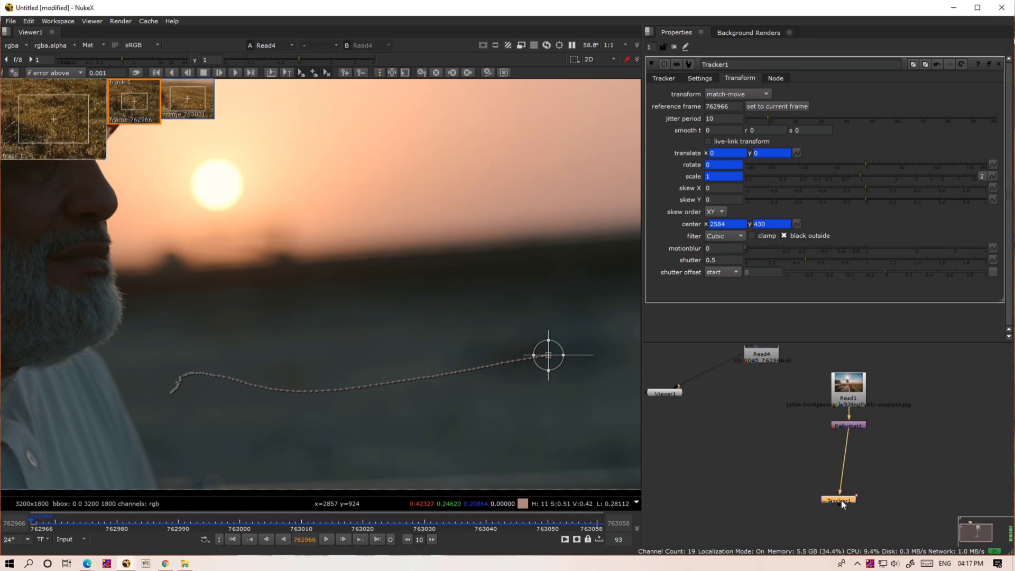
{"action": "left_click_drag", "start_coordinate": [841, 500], "coordinate": [852, 498]}
- Add a Merge node below Read4 with its B input on Read4 and A input on Tracker1, aligned level with the tracker
{"action": "left_click", "coordinate": [761, 490]}
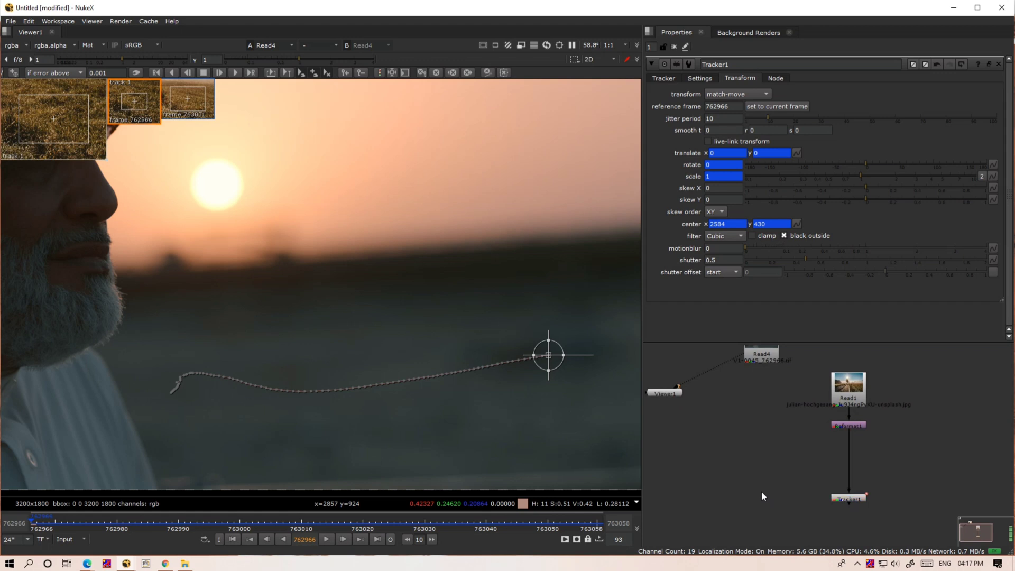
{"action": "key", "text": "m"}
{"action": "left_click_drag", "start_coordinate": [770, 470], "coordinate": [764, 360]}
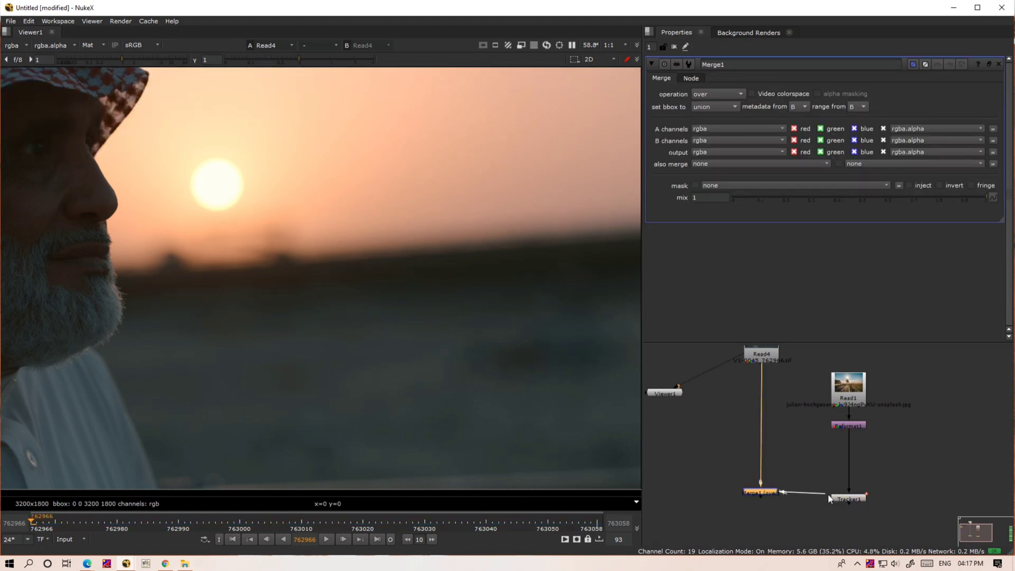
{"action": "left_click_drag", "start_coordinate": [827, 493], "coordinate": [845, 499]}
{"action": "left_click_drag", "start_coordinate": [765, 493], "coordinate": [765, 501]}
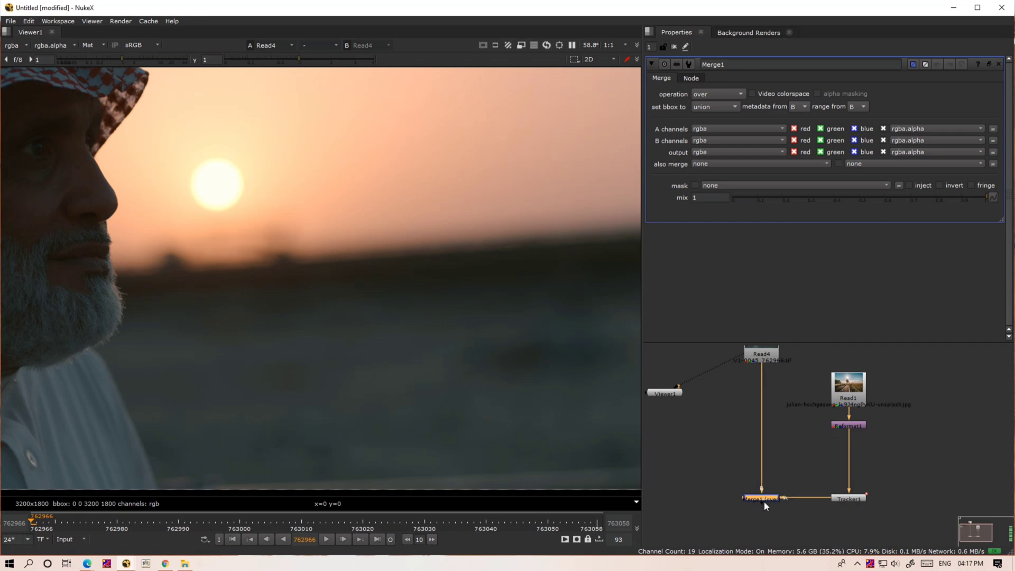
- Show Merge1 in viewer input 1, fit the whole image in view, and switch the viewer display from matte overlay to RGB
{"action": "key", "text": "1"}
{"action": "key", "text": "f"}
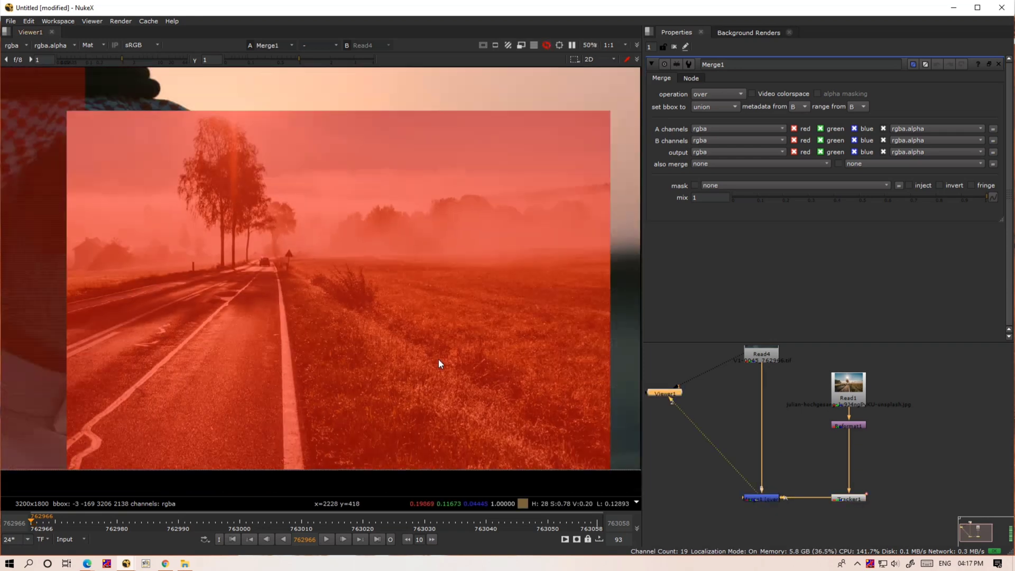
{"action": "scroll", "coordinate": [439, 363], "scroll_direction": "down", "scroll_amount": 2}
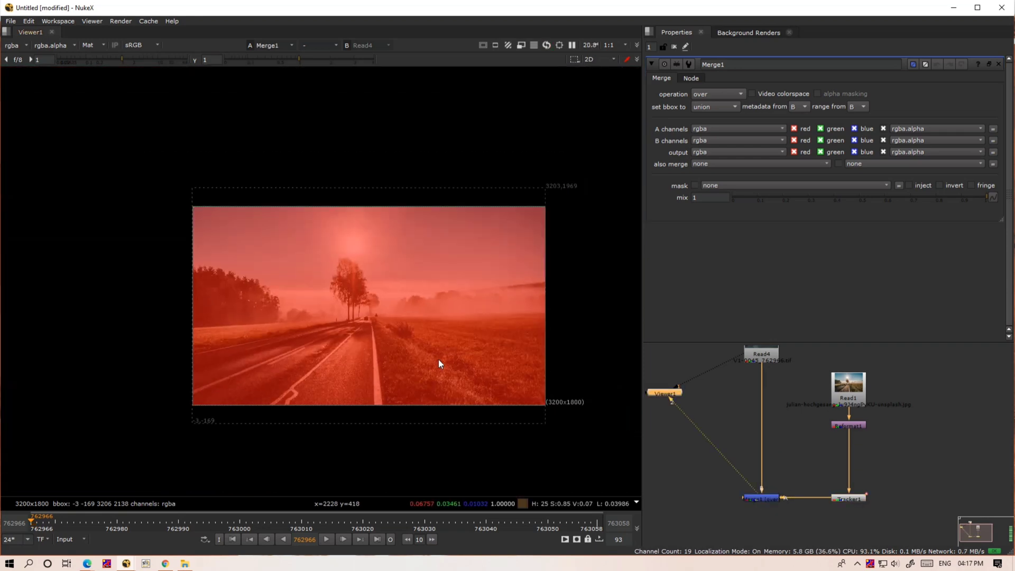
{"action": "left_click", "coordinate": [103, 45]}
{"action": "left_click", "coordinate": [106, 55]}
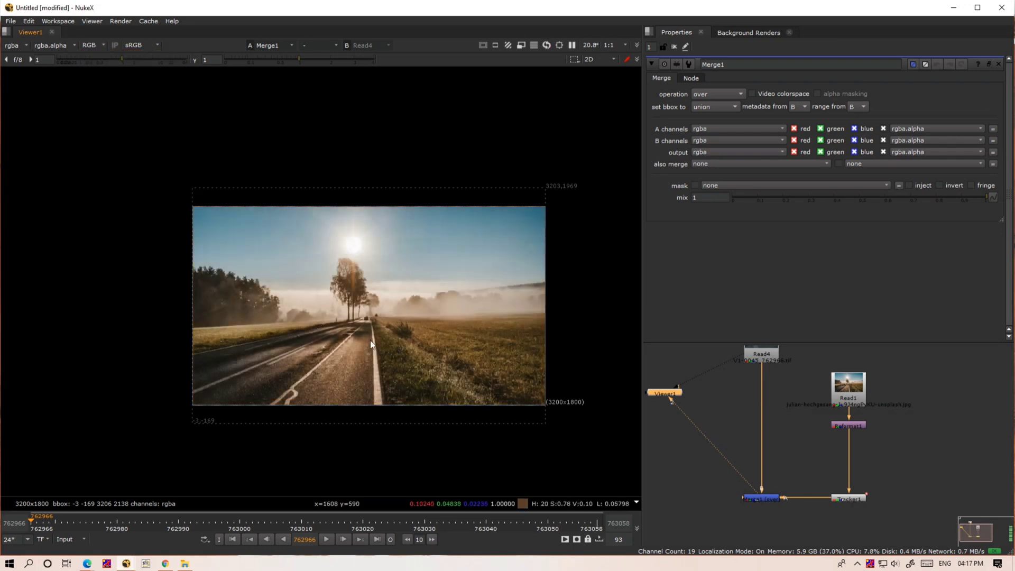
- Play the Merge1 result to check how the landscape follows the tracked motion, and return to frame 762966
{"action": "key", "text": "l"}
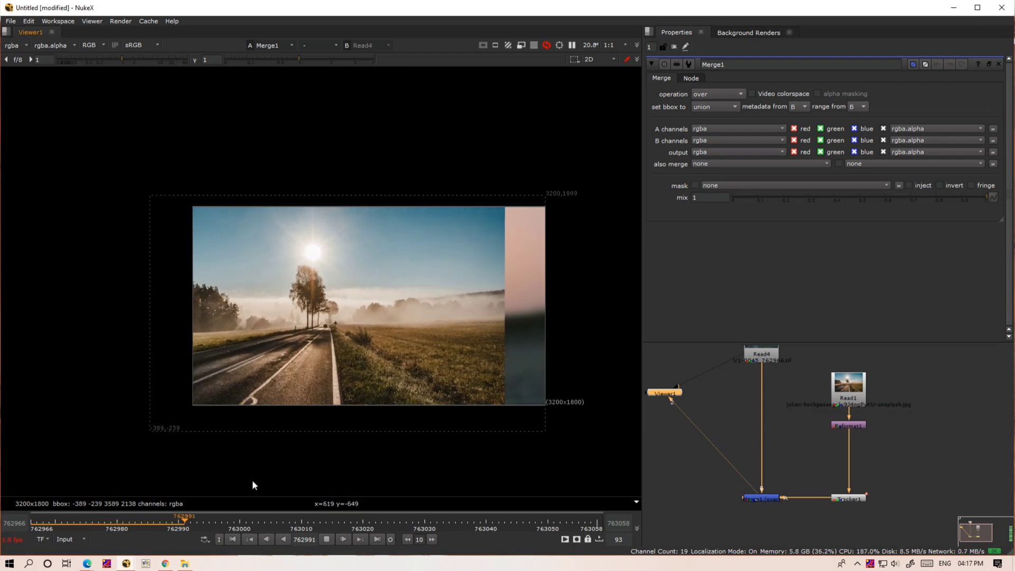
{"action": "left_click_drag", "start_coordinate": [174, 522], "coordinate": [79, 522]}
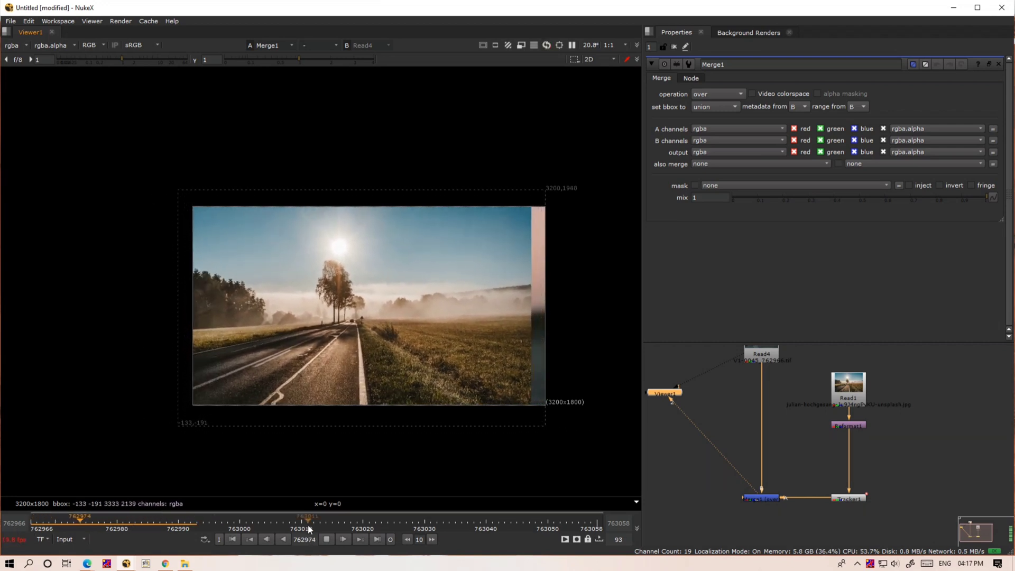
{"action": "left_click", "coordinate": [326, 539]}
{"action": "left_click", "coordinate": [153, 521]}
{"action": "key", "text": "Home"}
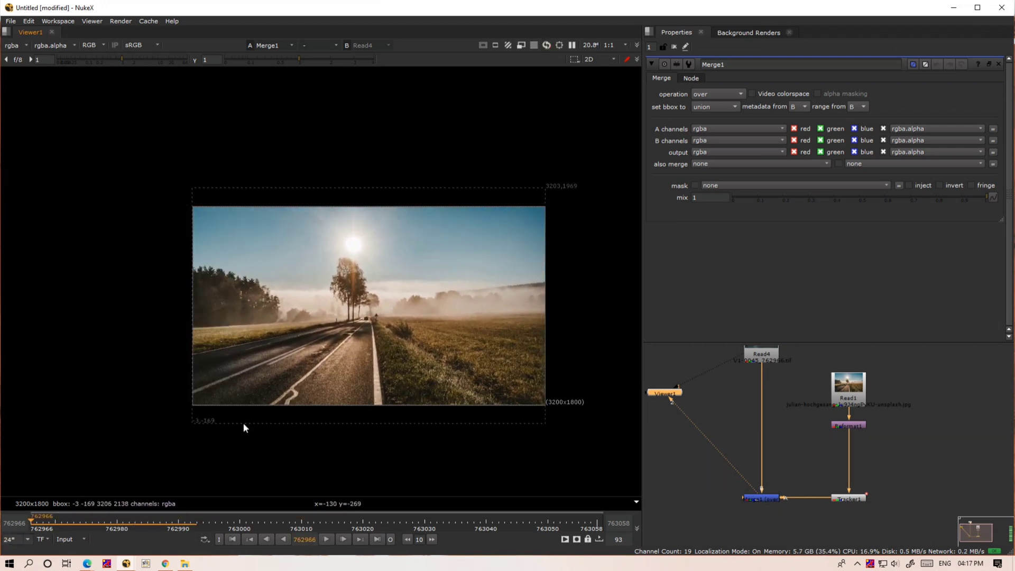
- Add a Transform node and insert it into the connection between Reformat1 and Tracker1
{"action": "left_click", "coordinate": [835, 463]}
{"action": "key", "text": "t"}
{"action": "scroll", "coordinate": [877, 470], "scroll_direction": "up", "scroll_amount": 3}
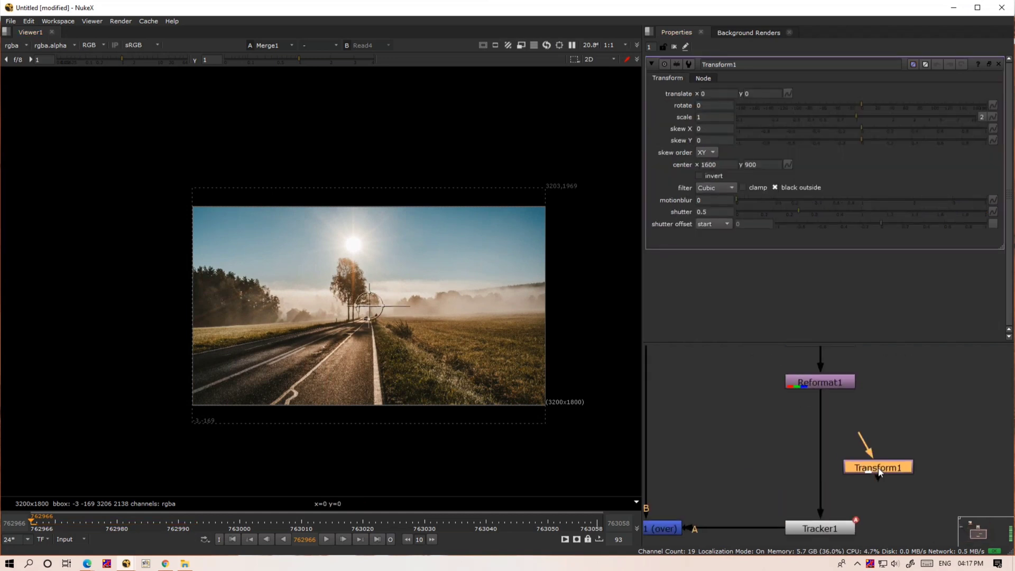
{"action": "left_click_drag", "start_coordinate": [878, 472], "coordinate": [823, 475]}
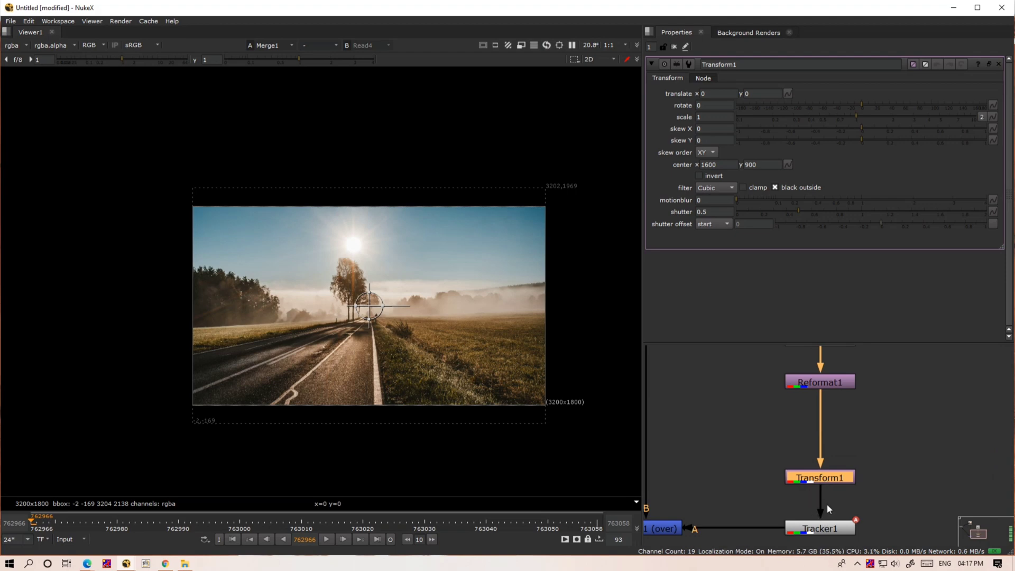
- Set Transform1's scale to 1.42 and reposition the landscape to translate x 658, y -188
{"action": "scroll", "coordinate": [827, 504], "scroll_direction": "down", "scroll_amount": 3}
{"action": "key", "text": "space"}
{"action": "middle_click_drag", "start_coordinate": [822, 496], "coordinate": [463, 425]}
{"action": "scroll", "coordinate": [359, 387], "scroll_direction": "up", "scroll_amount": 4}
{"action": "key", "text": "space"}
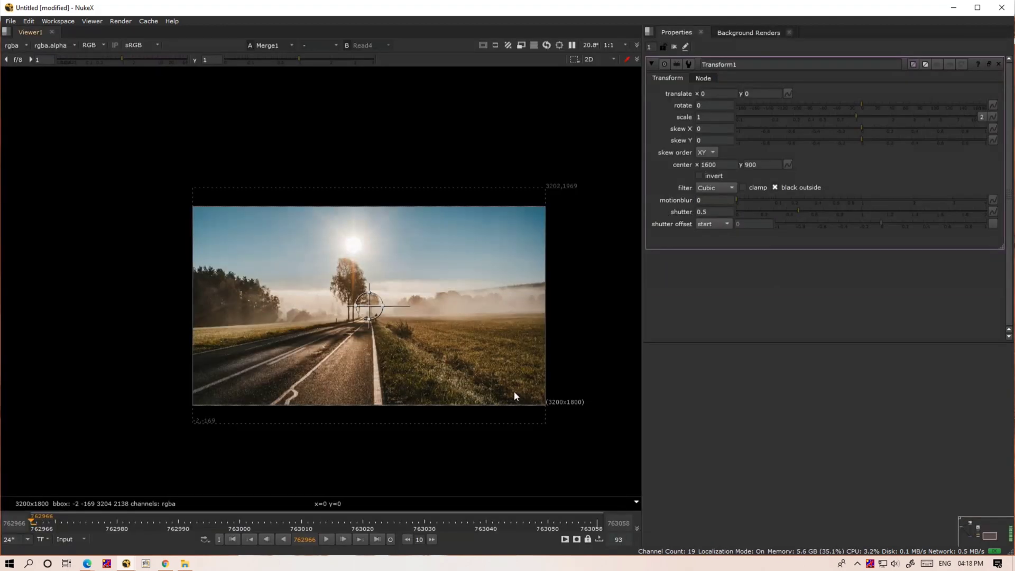
{"action": "middle_click", "coordinate": [688, 418]}
{"action": "scroll", "coordinate": [744, 456], "scroll_direction": "up", "scroll_amount": 6}
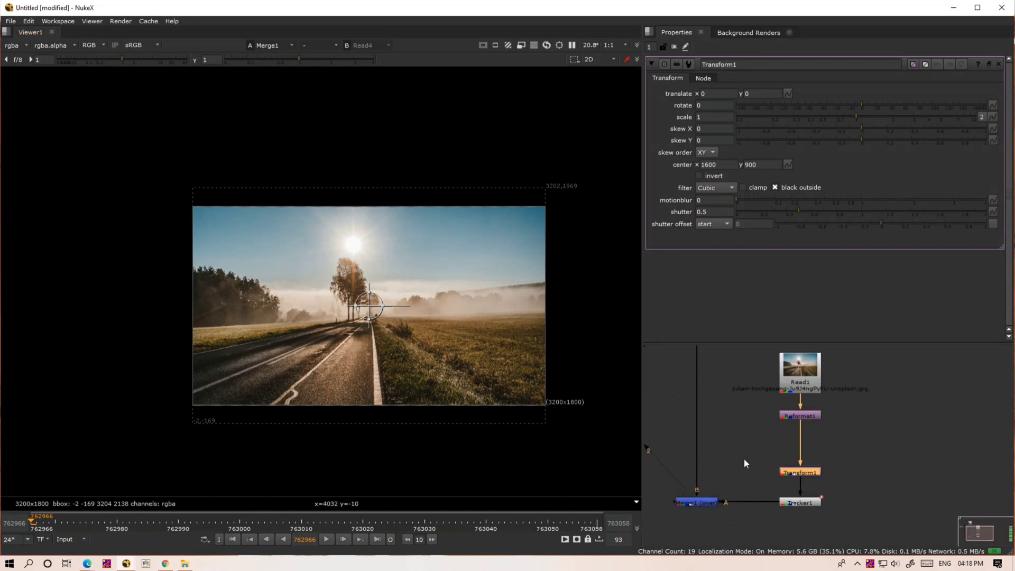
{"action": "middle_click_drag", "start_coordinate": [787, 475], "coordinate": [839, 473]}
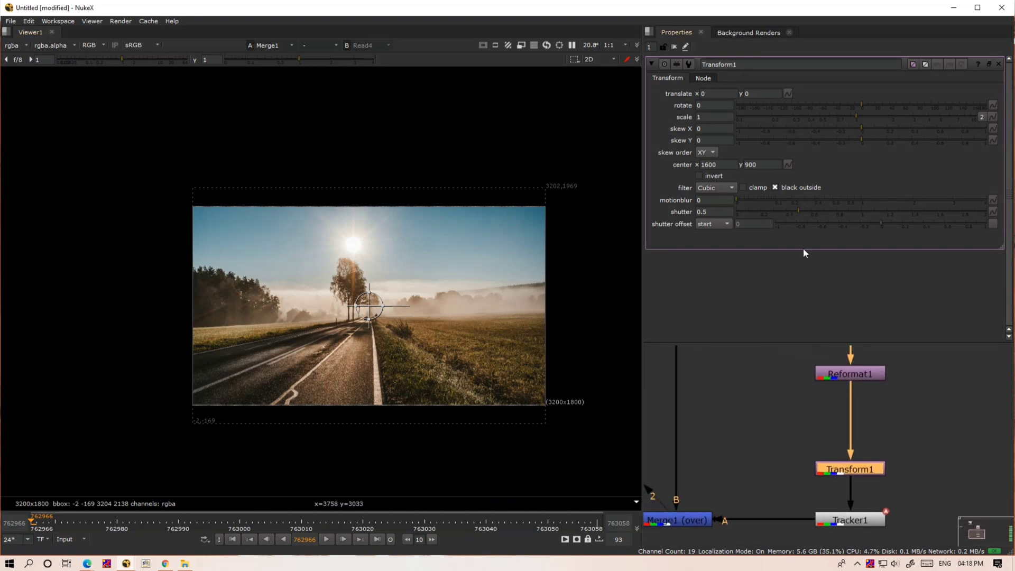
{"action": "left_click", "coordinate": [853, 117]}
{"action": "left_click_drag", "start_coordinate": [862, 120], "coordinate": [875, 120]}
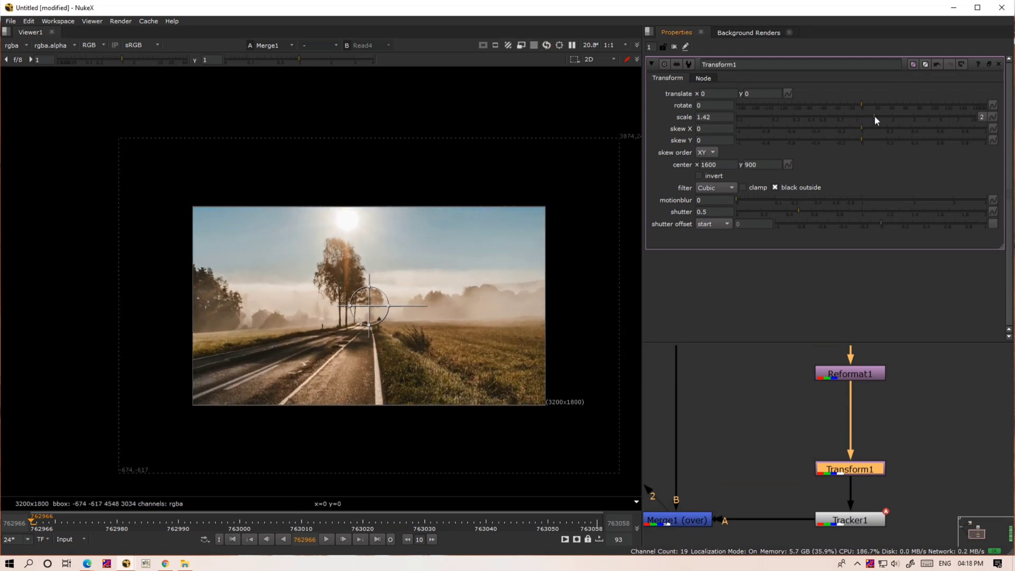
{"action": "left_click_drag", "start_coordinate": [368, 305], "coordinate": [441, 330]}
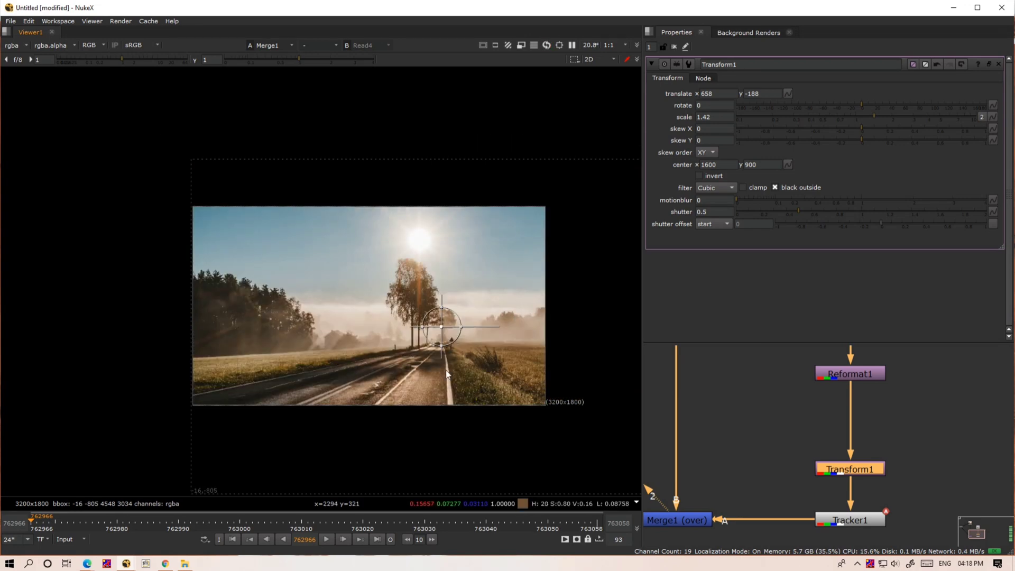
- Play the sequence through to review the repositioned landscape's motion, with the viewer overlays turned off
{"action": "scroll", "coordinate": [433, 376], "scroll_direction": "down", "scroll_amount": 3}
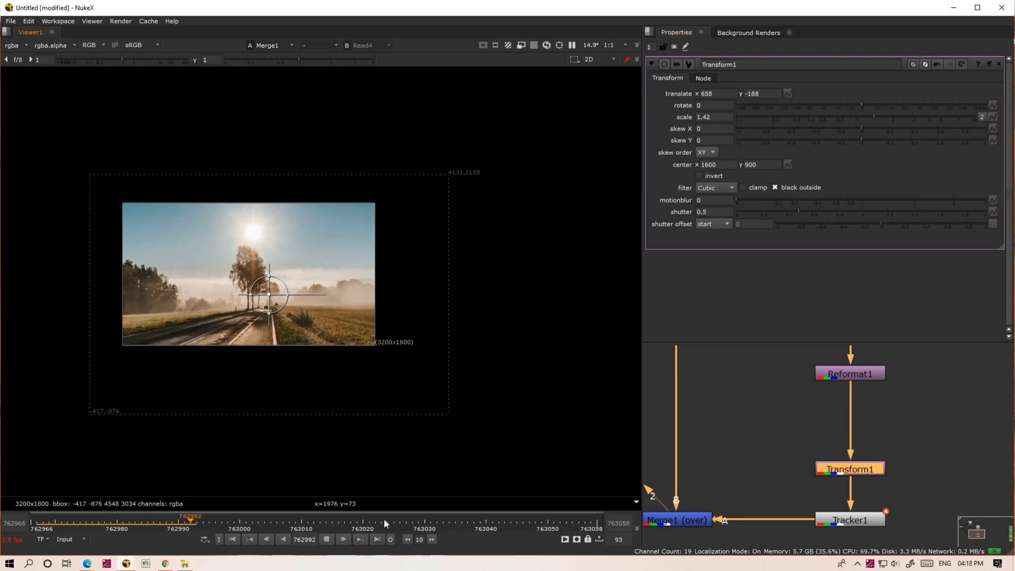
{"action": "left_click", "coordinate": [400, 520]}
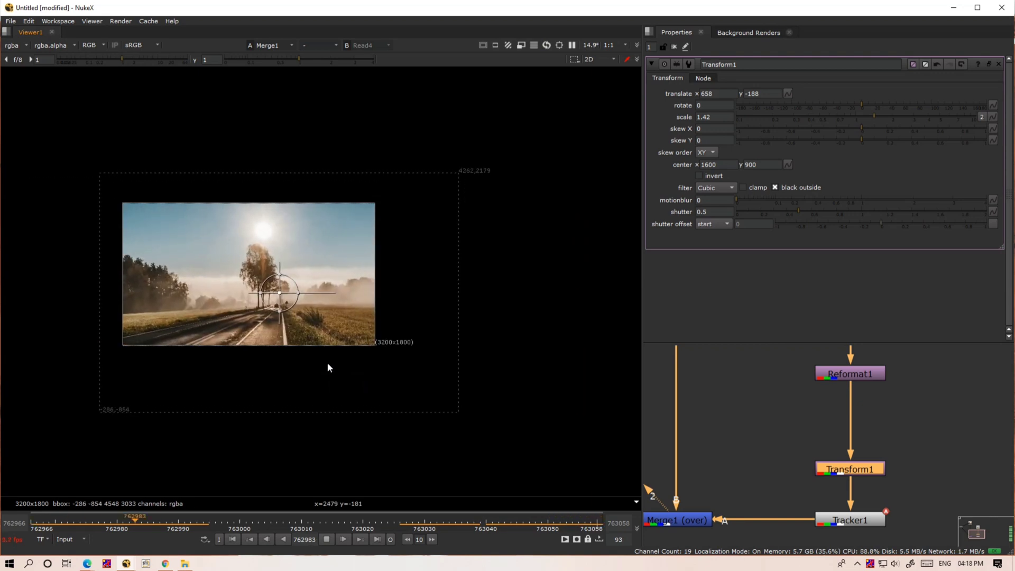
{"action": "key", "text": "o"}
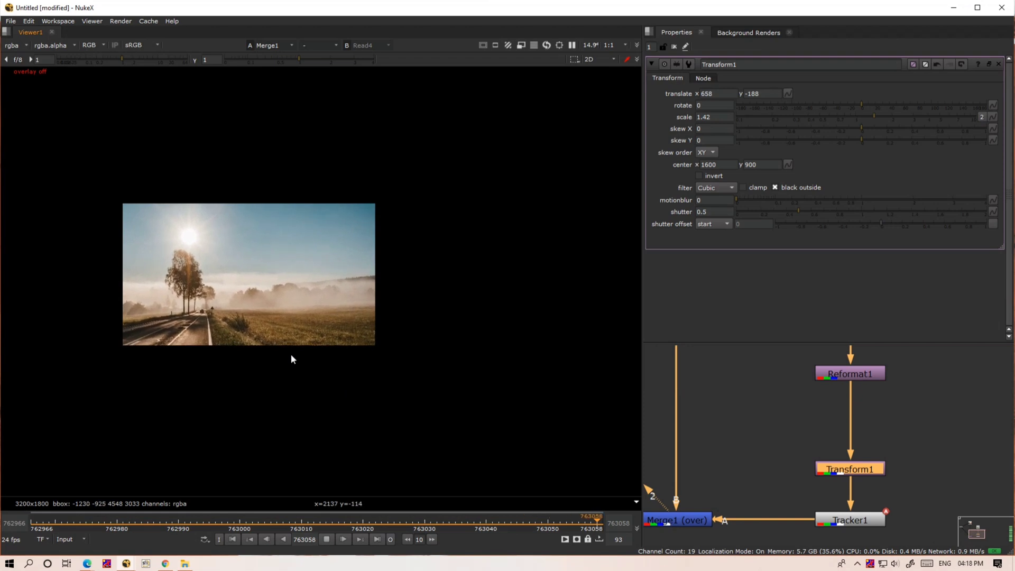
{"action": "left_click", "coordinate": [327, 539]}
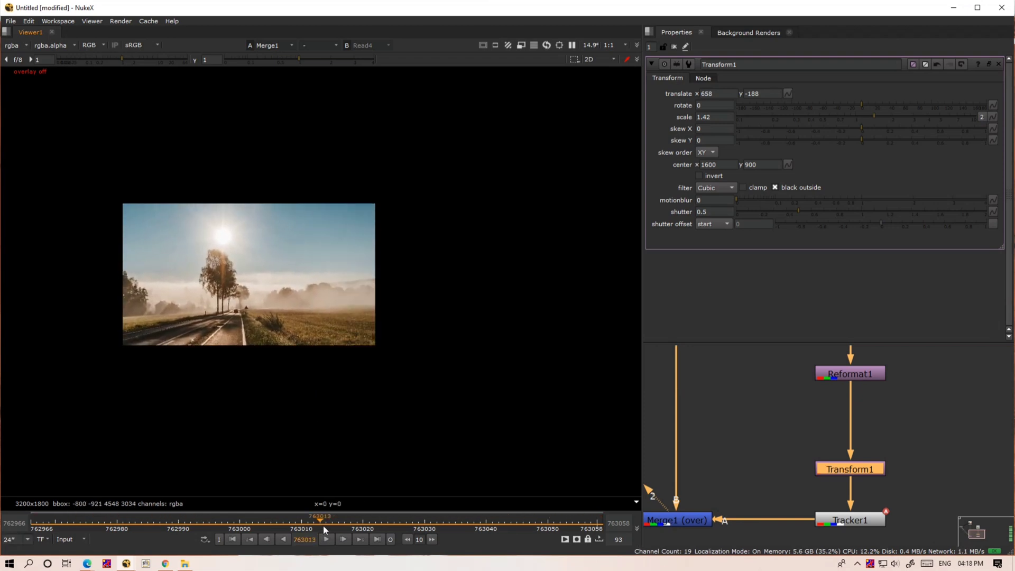
- Show the original Read4 footage in viewer input 1
{"action": "scroll", "coordinate": [801, 459], "scroll_direction": "down", "scroll_amount": 8}
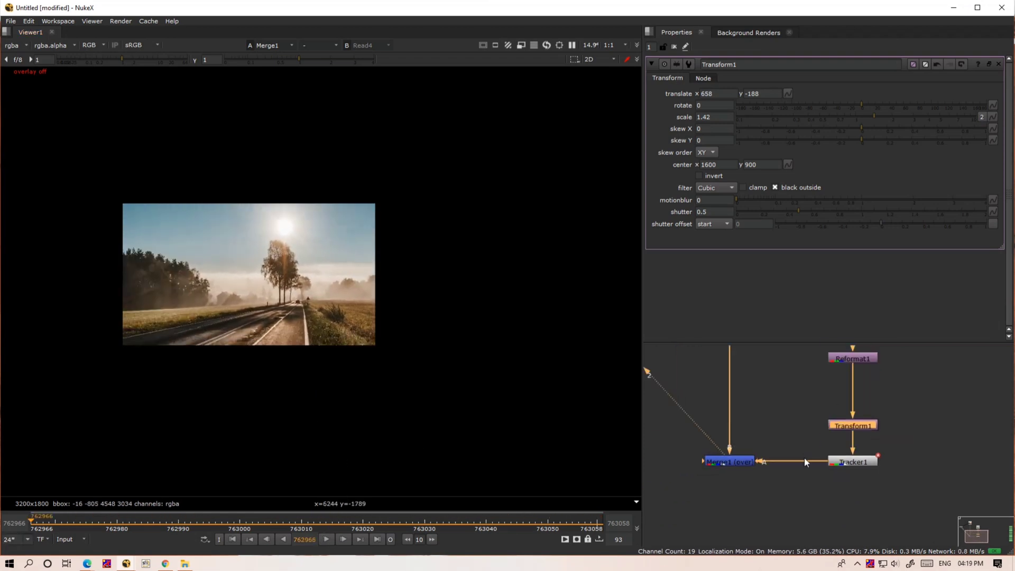
{"action": "scroll", "coordinate": [902, 503], "scroll_direction": "up", "scroll_amount": 2}
{"action": "left_click_drag", "start_coordinate": [954, 409], "coordinate": [786, 512]}
{"action": "left_click", "coordinate": [683, 360]}
{"action": "key", "text": "1"}
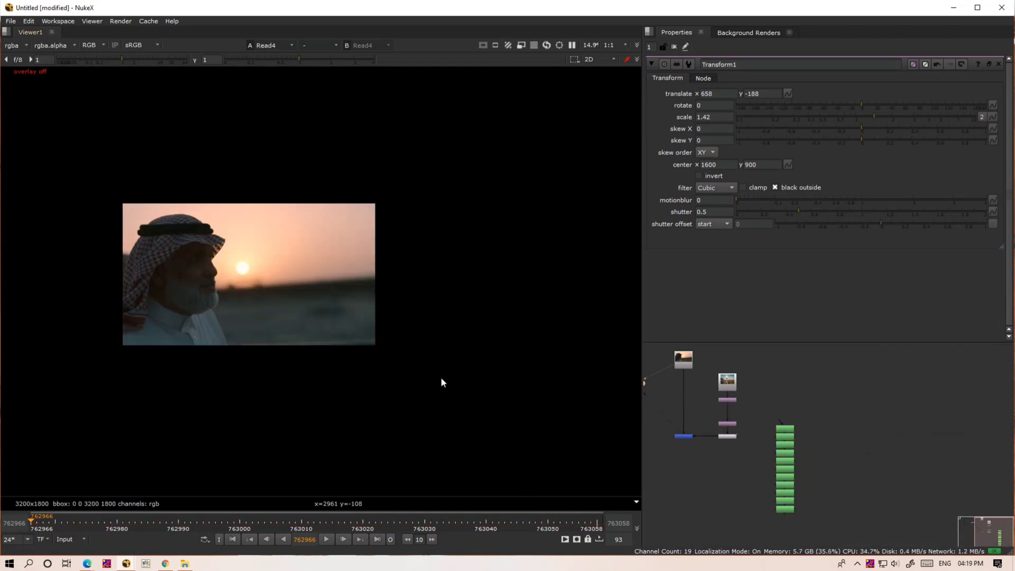
- Add two Merge nodes side by side below Merge1, and connect Merge3's A input to Read4
{"action": "scroll", "coordinate": [702, 439], "scroll_direction": "up", "scroll_amount": 4}
{"action": "middle_click_drag", "start_coordinate": [676, 497], "coordinate": [773, 415]}
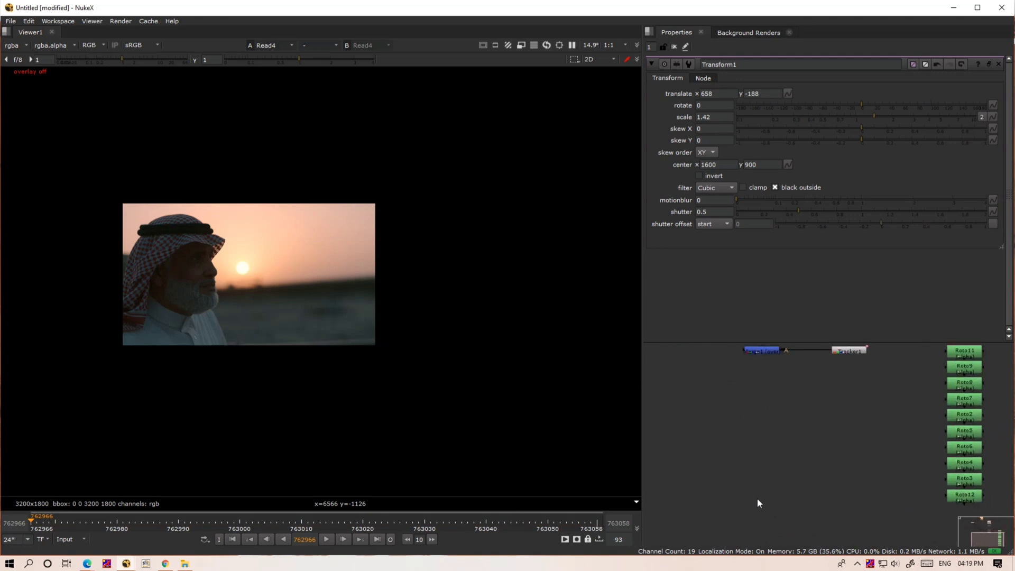
{"action": "key", "text": "m"}
{"action": "key", "text": "m"}
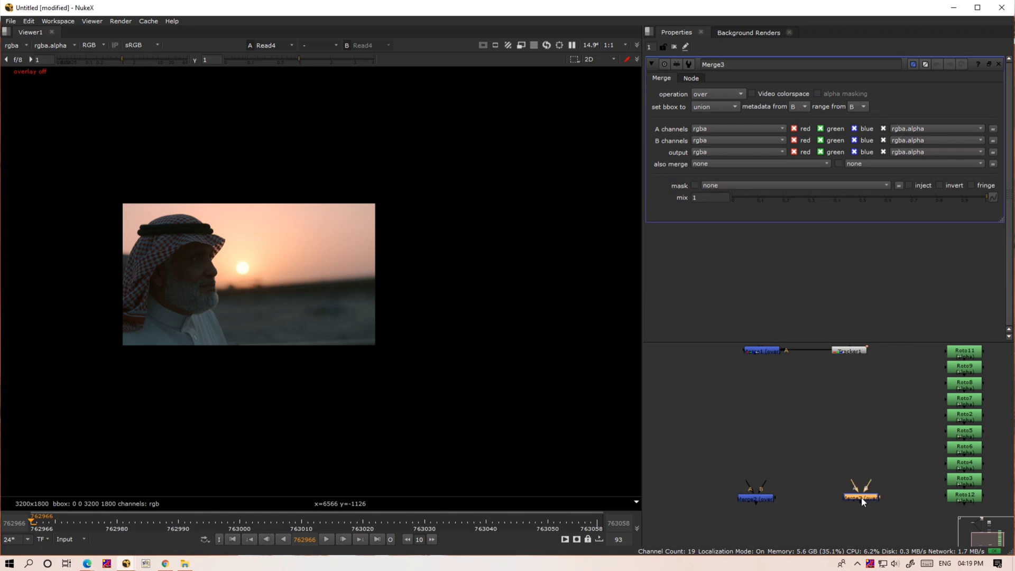
{"action": "middle_click_drag", "start_coordinate": [856, 487], "coordinate": [859, 520]}
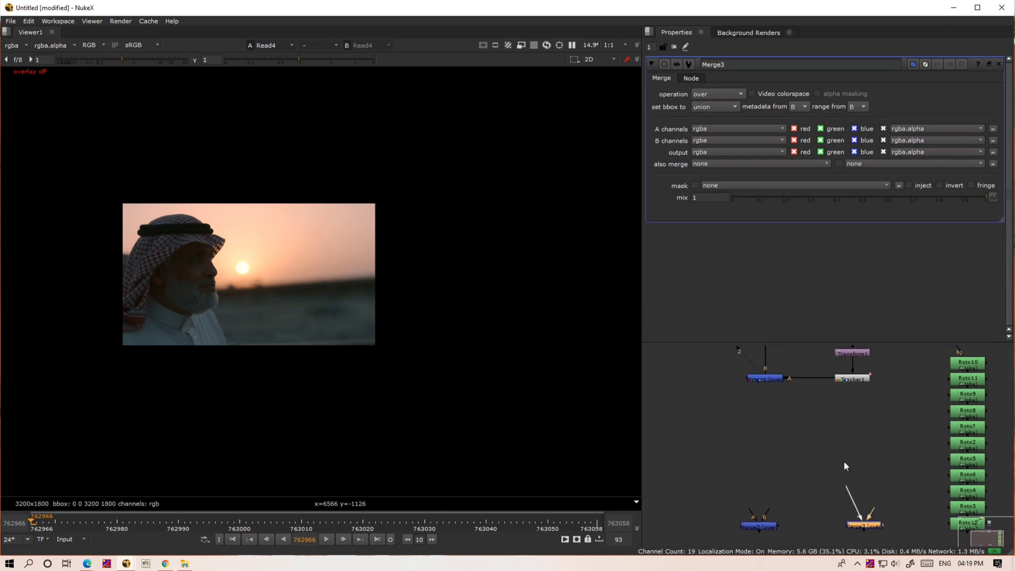
{"action": "left_click_drag", "start_coordinate": [814, 484], "coordinate": [773, 383]}
{"action": "middle_click_drag", "start_coordinate": [784, 501], "coordinate": [772, 377]}
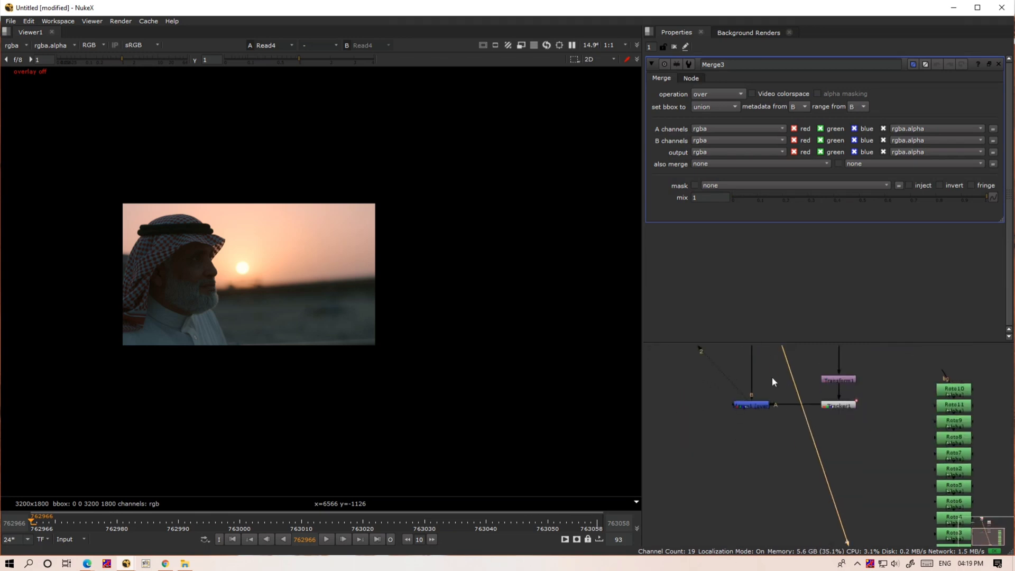
{"action": "scroll", "coordinate": [779, 432], "scroll_direction": "down", "scroll_amount": 3}
{"action": "middle_click_drag", "start_coordinate": [814, 503], "coordinate": [792, 476]}
{"action": "scroll", "coordinate": [809, 477], "scroll_direction": "up", "scroll_amount": 6}
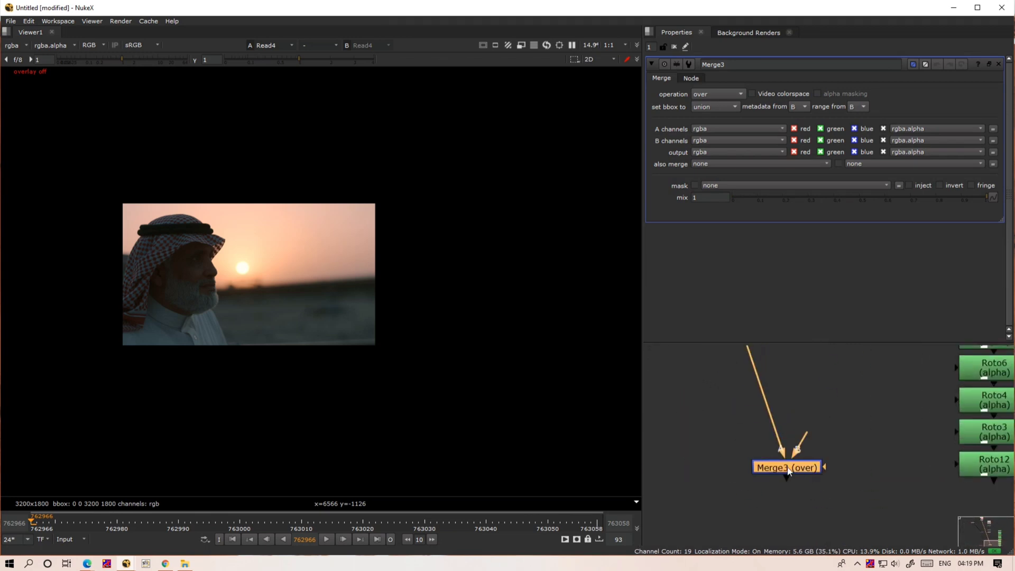
- Set Merge3's operation to in and connect its B input to Roto12 at the end of the roto stack
{"action": "left_click", "coordinate": [707, 94]}
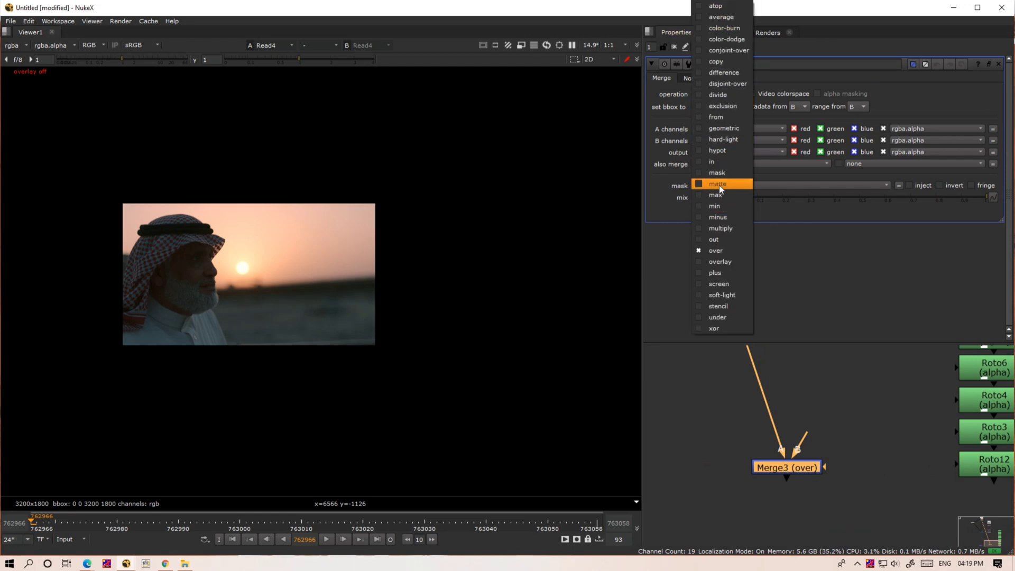
{"action": "left_click", "coordinate": [715, 162]}
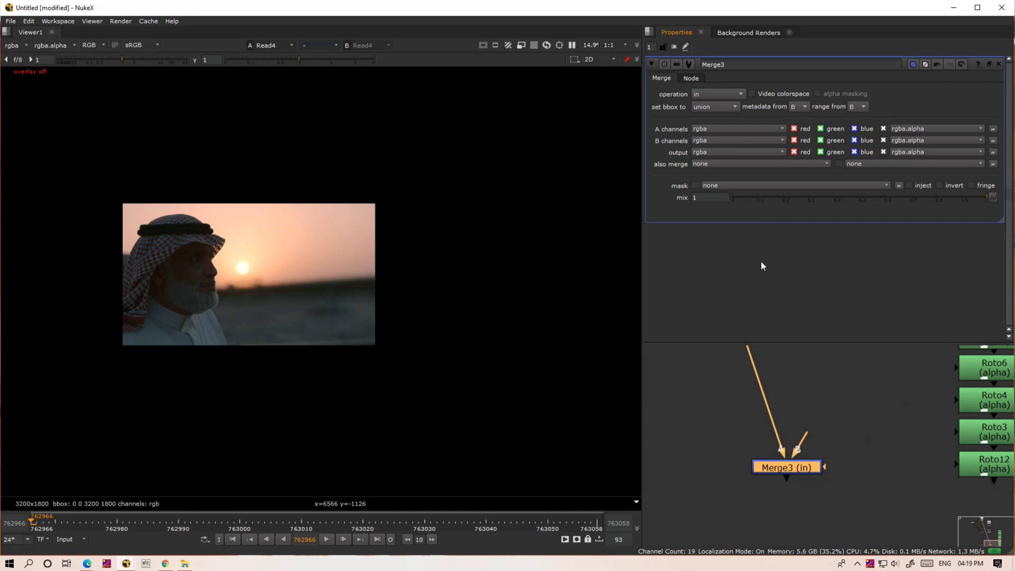
{"action": "middle_click_drag", "start_coordinate": [797, 481], "coordinate": [888, 454]}
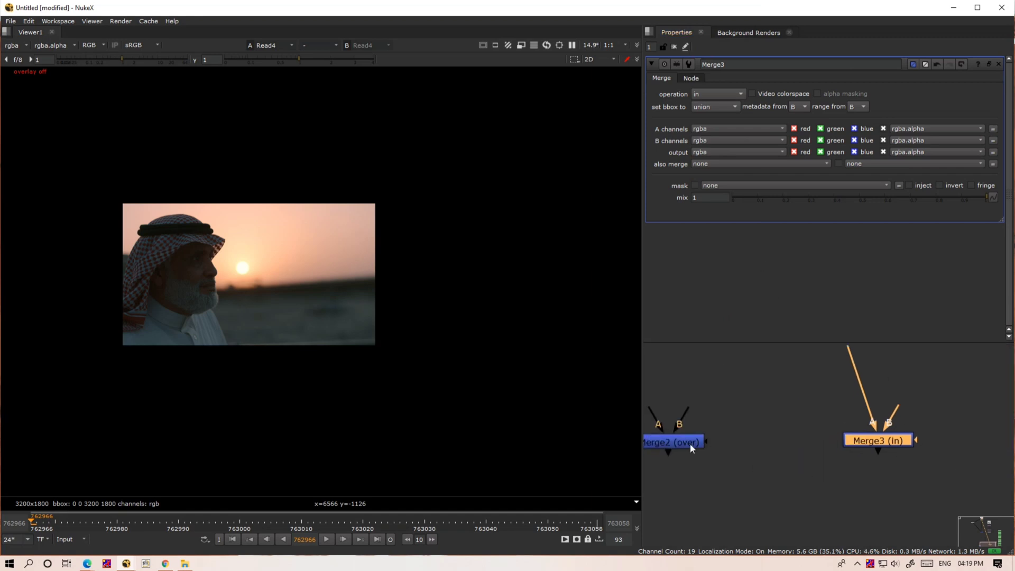
{"action": "left_click", "coordinate": [683, 447]}
{"action": "scroll", "coordinate": [880, 448], "scroll_direction": "up", "scroll_amount": 3}
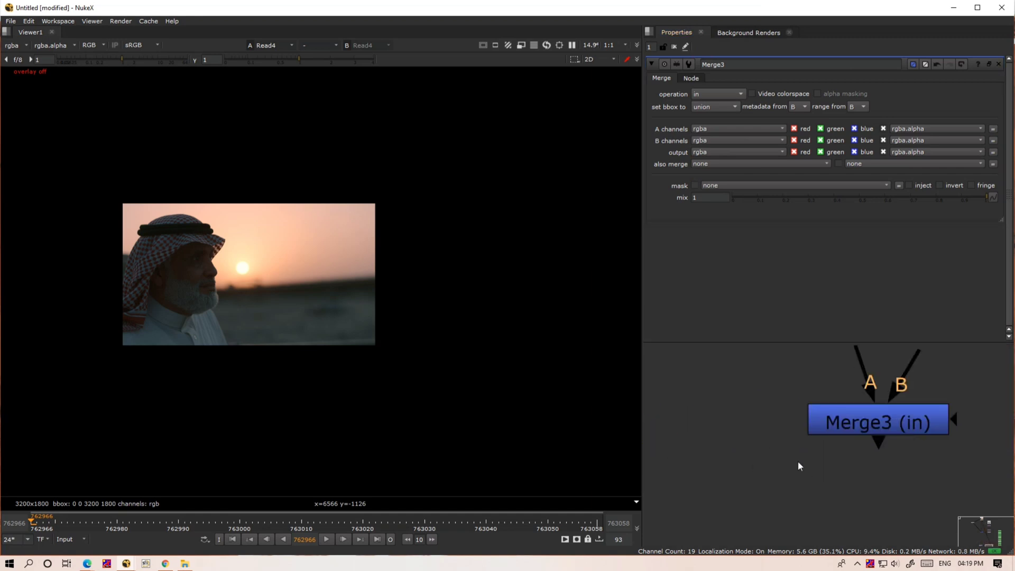
{"action": "middle_click_drag", "start_coordinate": [798, 461], "coordinate": [1002, 455]}
{"action": "middle_click_drag", "start_coordinate": [829, 445], "coordinate": [633, 451]}
{"action": "scroll", "coordinate": [760, 436], "scroll_direction": "down", "scroll_amount": 6}
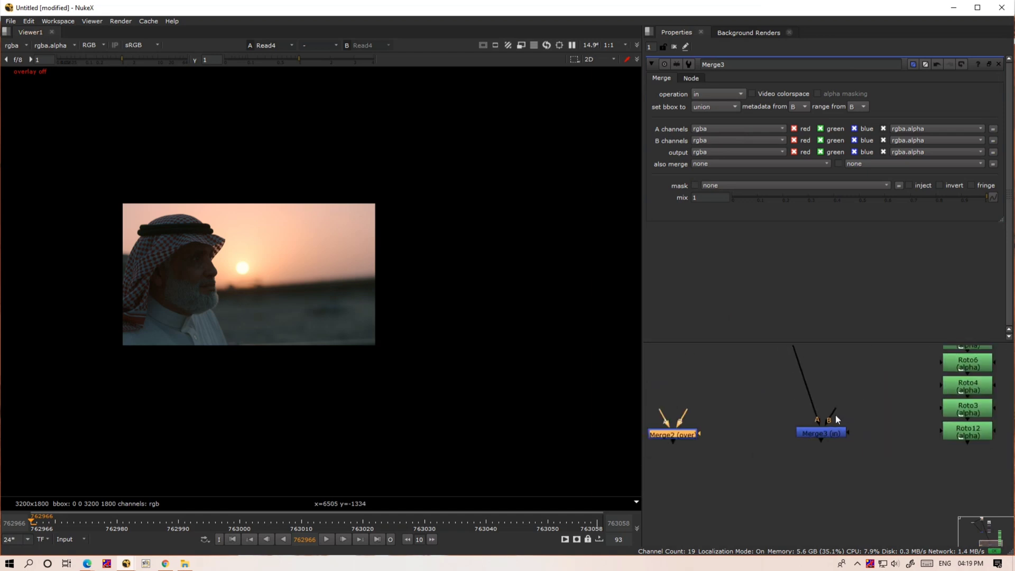
{"action": "left_click_drag", "start_coordinate": [966, 431], "coordinate": [967, 431]}
{"action": "scroll", "coordinate": [827, 434], "scroll_direction": "down", "scroll_amount": 5}
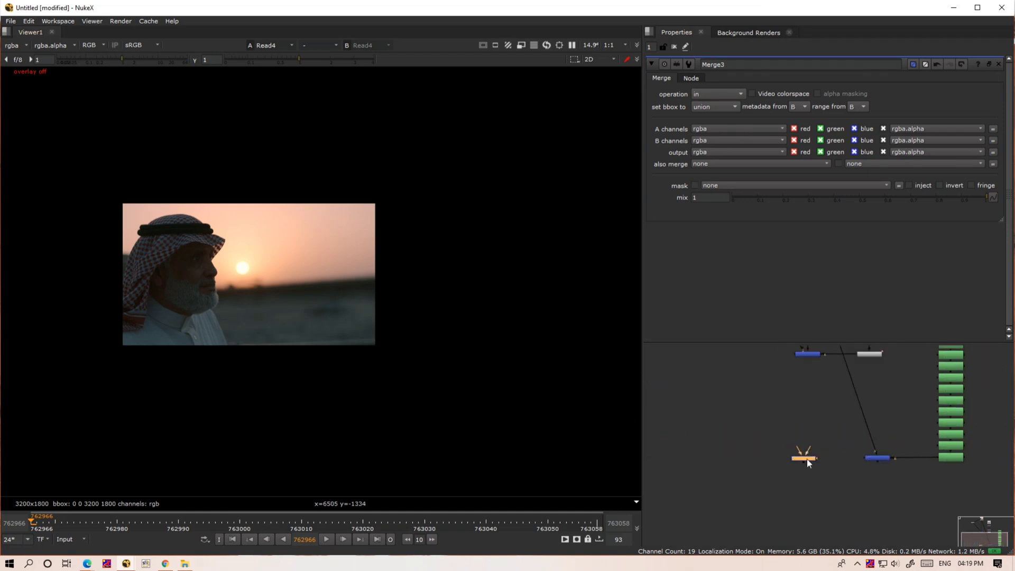
- Connect Merge2's B input to Merge1 and its A input to Merge3, aligning Merge2 below Merge1 and level with Merge3
{"action": "middle_click_drag", "start_coordinate": [806, 463], "coordinate": [807, 505]}
{"action": "left_click_drag", "start_coordinate": [804, 424], "coordinate": [805, 404]}
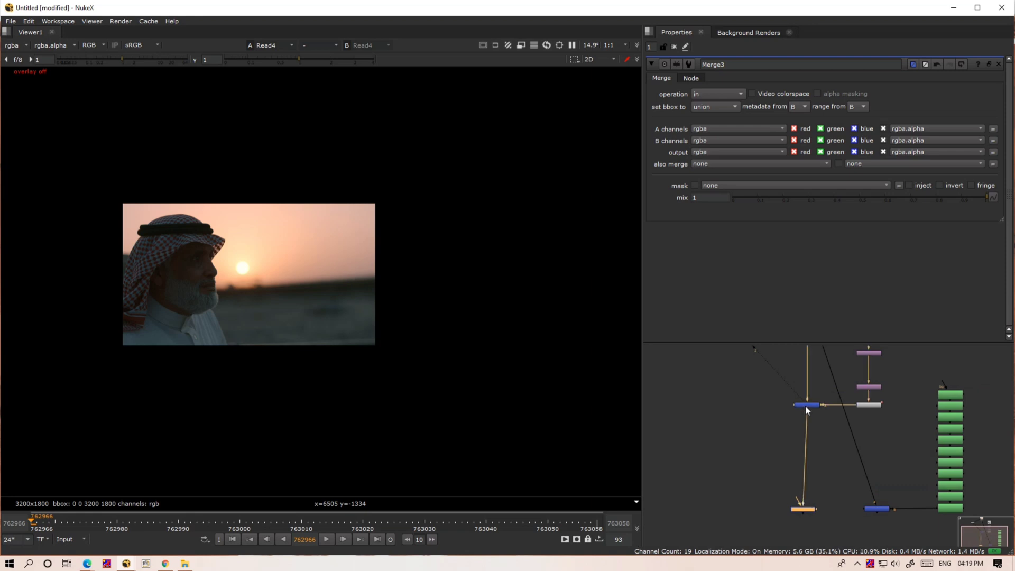
{"action": "scroll", "coordinate": [804, 405], "scroll_direction": "up", "scroll_amount": 4}
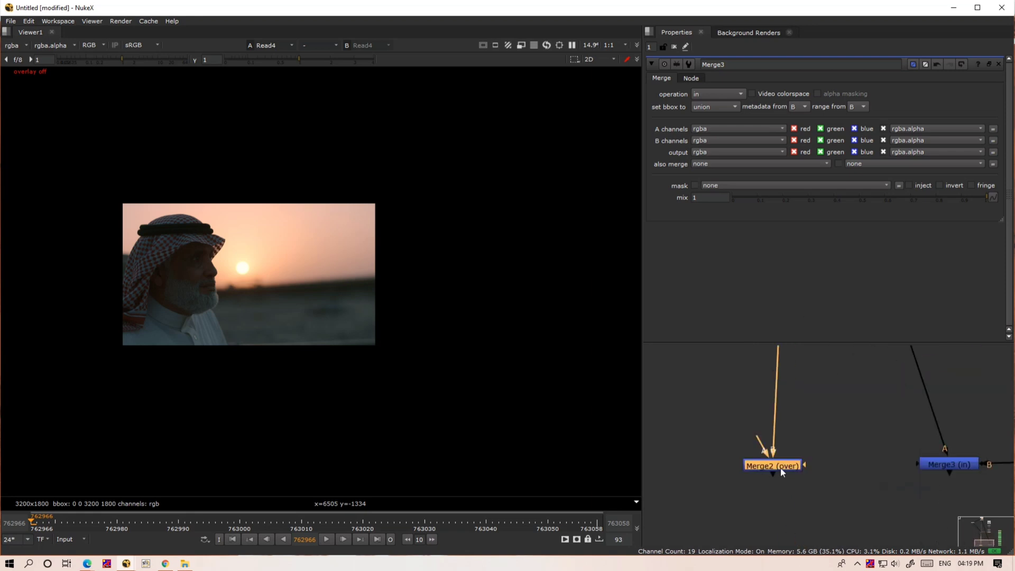
{"action": "mouse_move", "coordinate": [781, 471]}
{"action": "left_mouse_down"}
{"action": "mouse_move", "coordinate": [936, 462]}
{"action": "mouse_move", "coordinate": [781, 467]}
{"action": "left_mouse_up"}
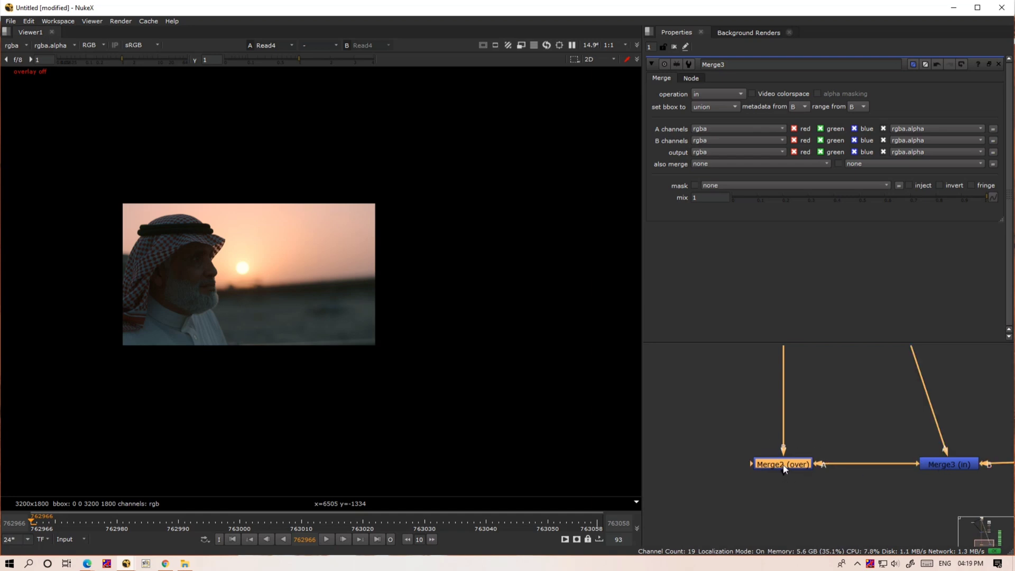
- Show Merge2's composite in viewer input 1
{"action": "scroll", "coordinate": [784, 468], "scroll_direction": "down", "scroll_amount": 7}
{"action": "scroll", "coordinate": [783, 466], "scroll_direction": "up", "scroll_amount": 3}
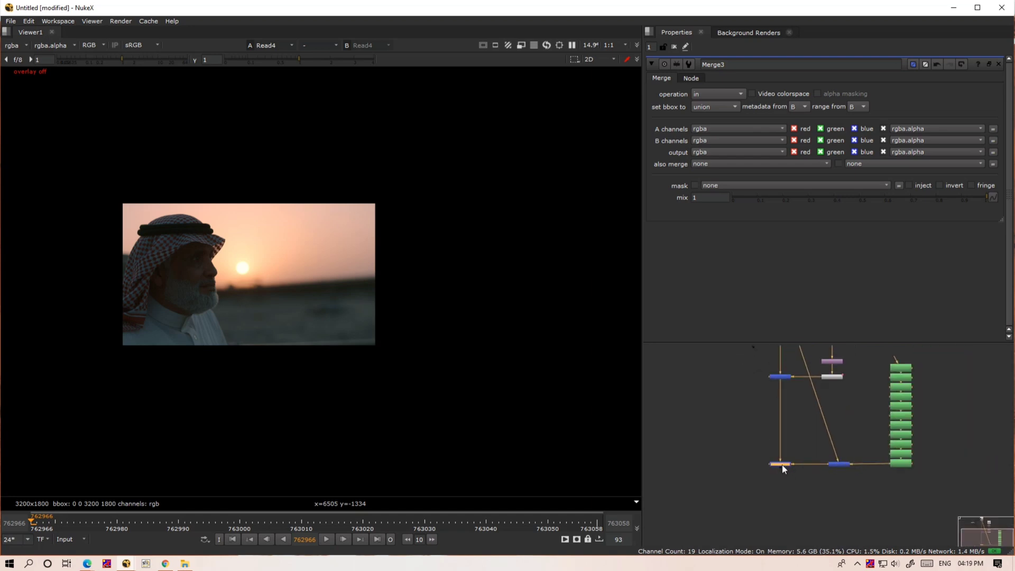
{"action": "key", "text": "1"}
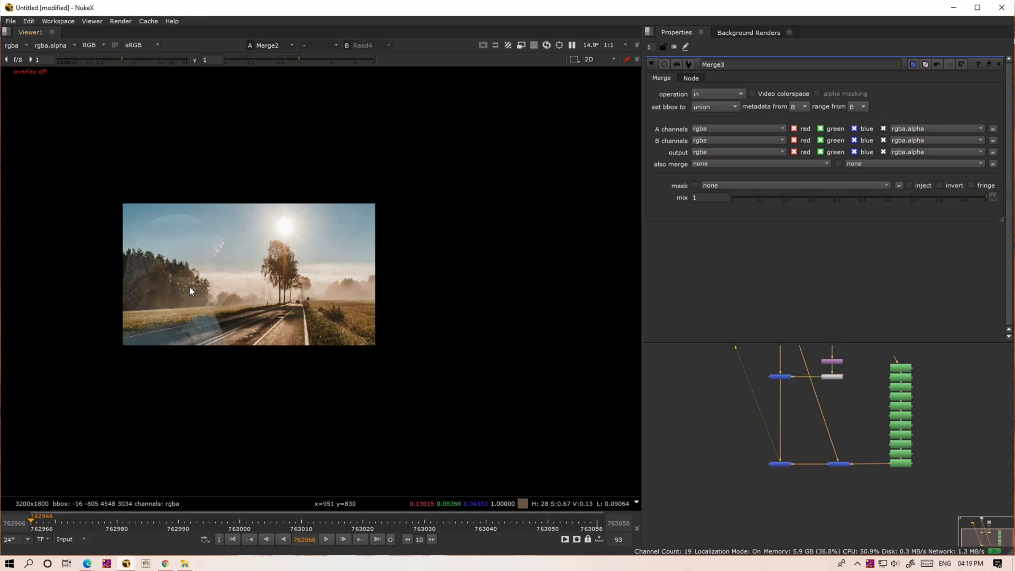
- Enable Auto Alpha on the Read4 footage node
{"action": "middle_click_drag", "start_coordinate": [805, 418], "coordinate": [812, 525]}
{"action": "left_click", "coordinate": [787, 397]}
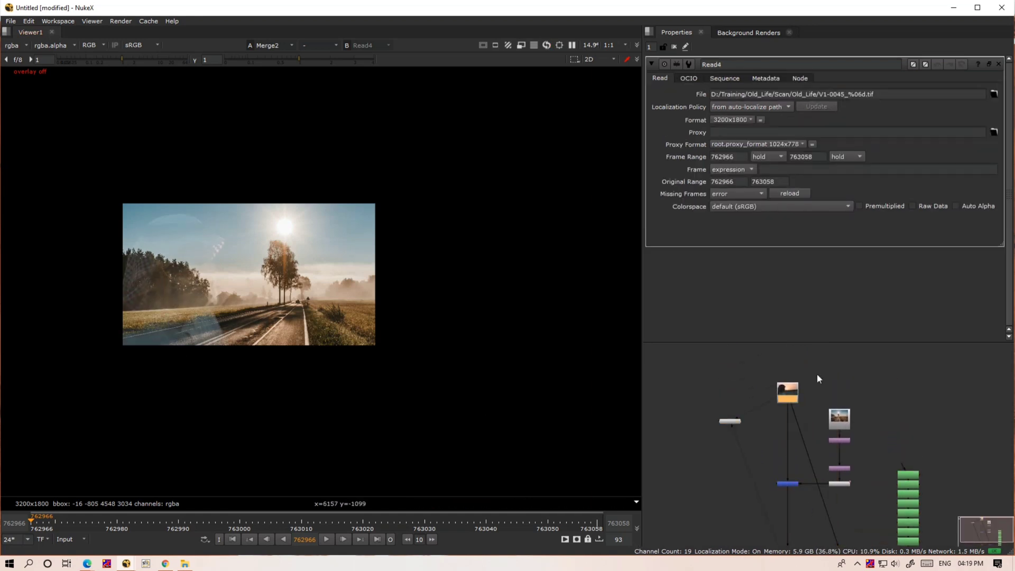
{"action": "left_click", "coordinate": [956, 207]}
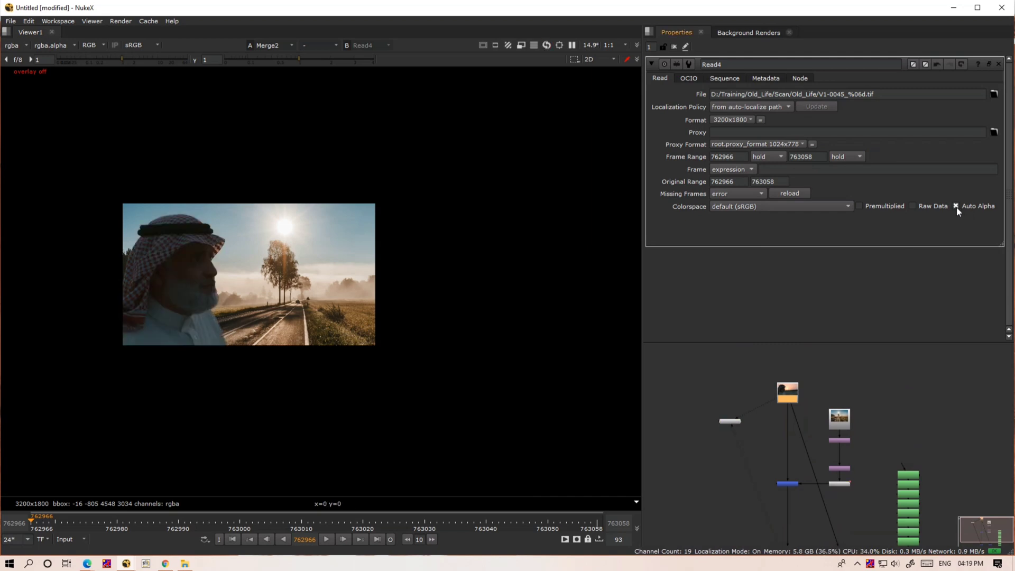
- Enable Auto Alpha on the Read1 landscape image node
{"action": "left_click", "coordinate": [839, 418]}
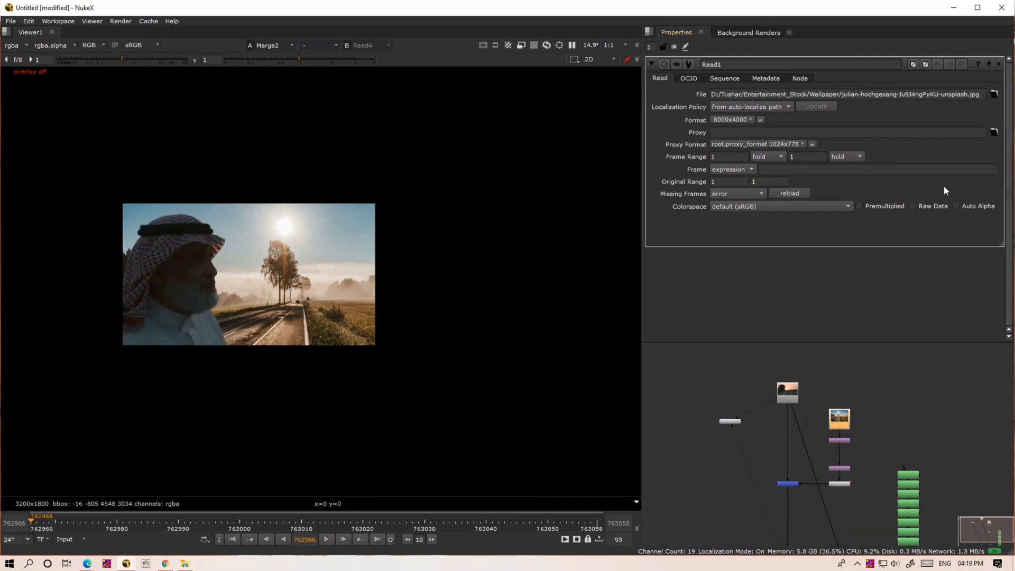
{"action": "left_click", "coordinate": [959, 206]}
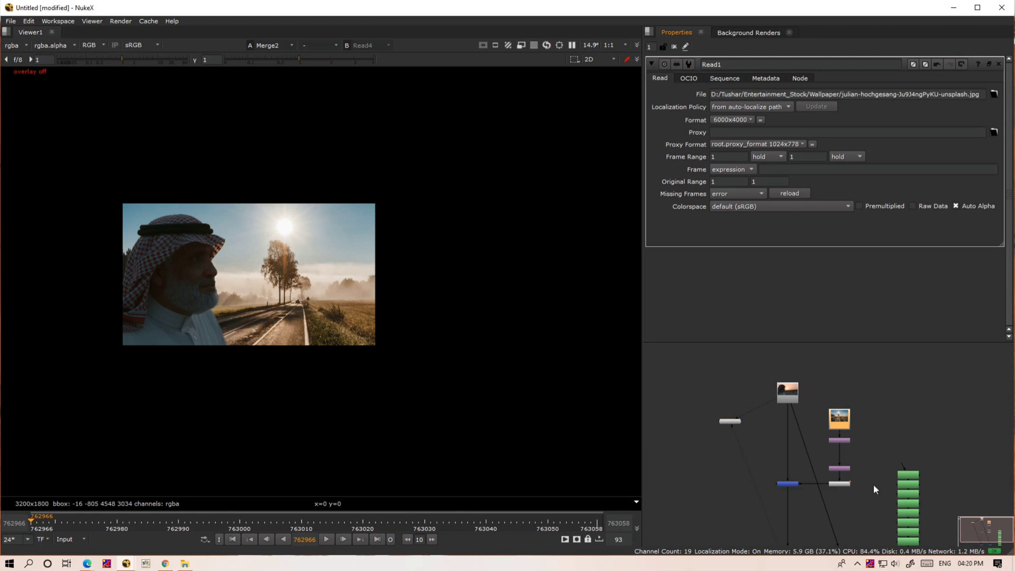
- Play the Merge2 composite to check the man against the moving background, and stop at frame 762993
{"action": "middle_click_drag", "start_coordinate": [873, 484], "coordinate": [896, 345]}
{"action": "left_click", "coordinate": [810, 429]}
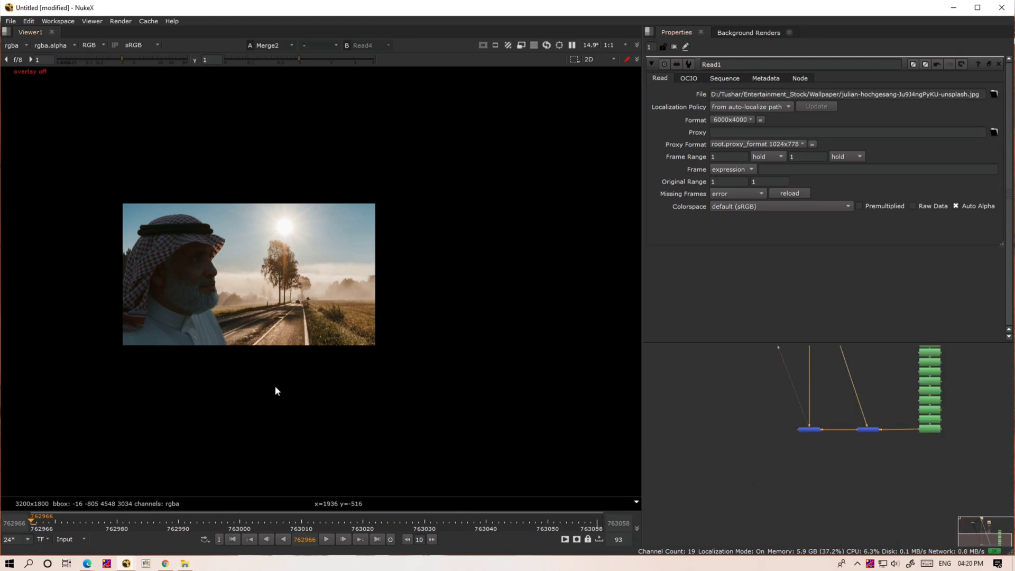
{"action": "key", "text": "l"}
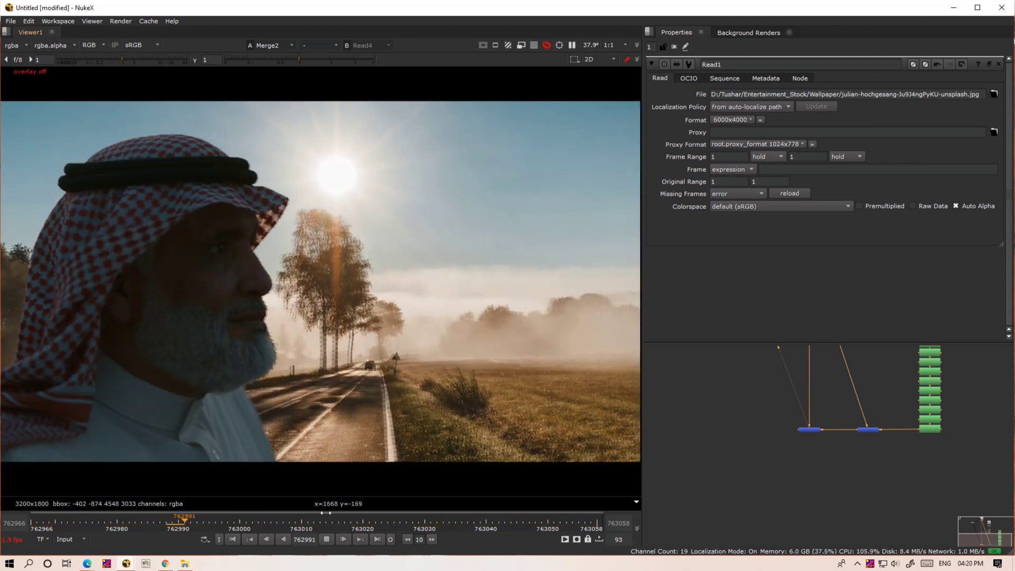
{"action": "left_click", "coordinate": [327, 539]}
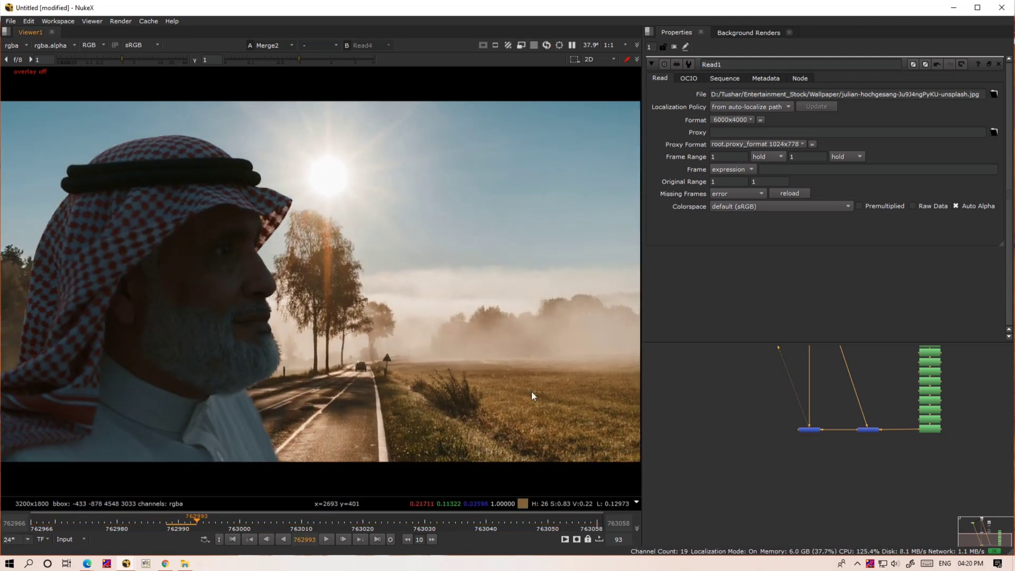
- Add a Grade node beside the Reformat1 node of the landscape branch
{"action": "middle_click_drag", "start_coordinate": [846, 402], "coordinate": [845, 440]}
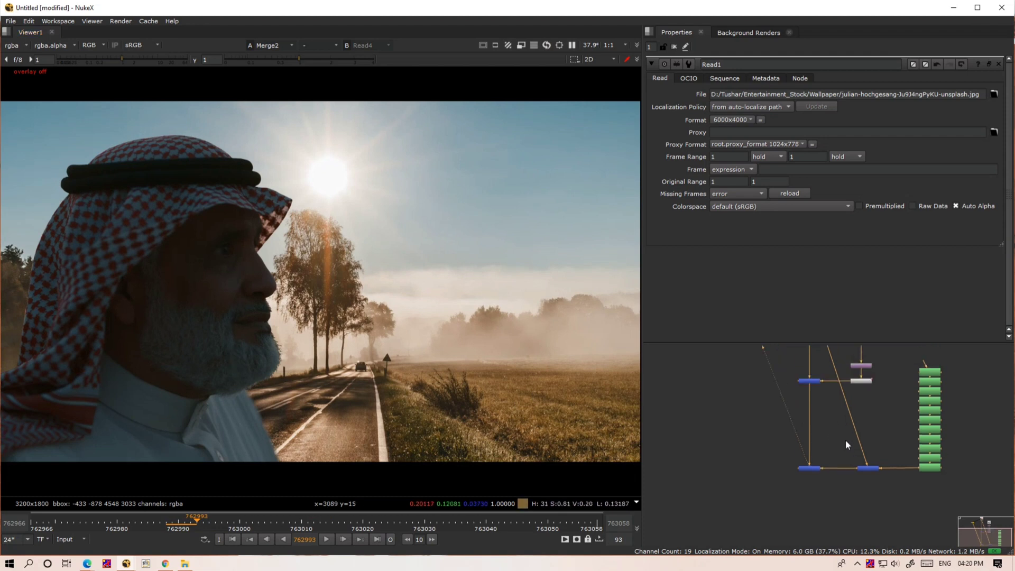
{"action": "scroll", "coordinate": [844, 439], "scroll_direction": "up", "scroll_amount": 8}
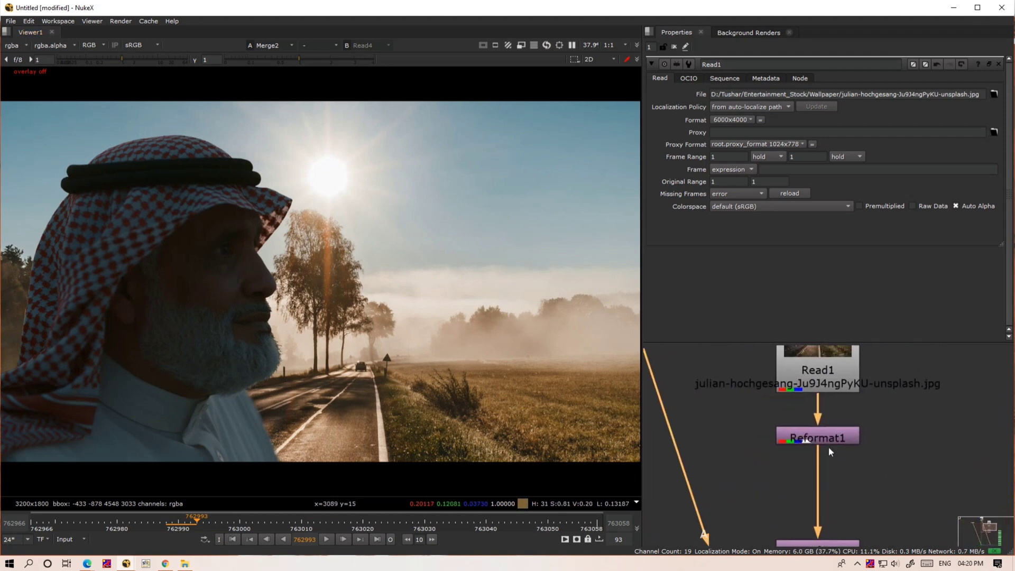
{"action": "scroll", "coordinate": [829, 446], "scroll_direction": "down", "scroll_amount": 2}
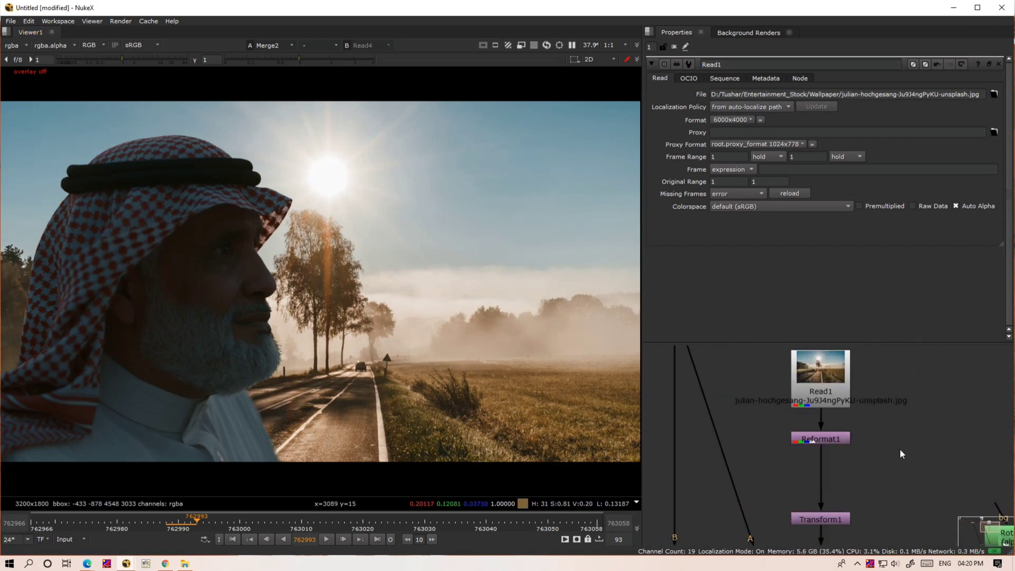
{"action": "key", "text": "g"}
{"action": "scroll", "coordinate": [900, 453], "scroll_direction": "up", "scroll_amount": 3}
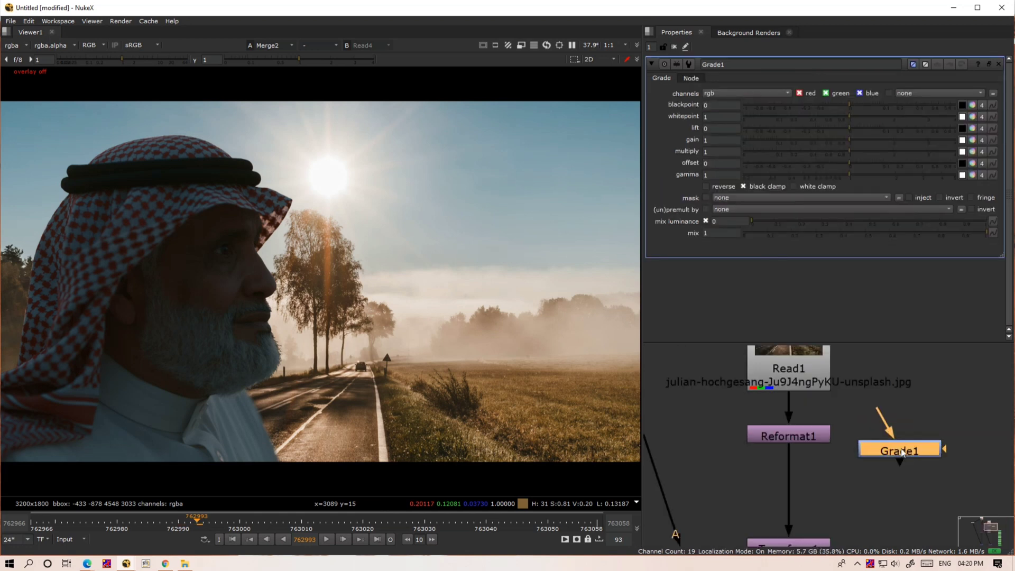
{"action": "left_click", "coordinate": [919, 418]}
{"action": "key", "text": "Tab"}
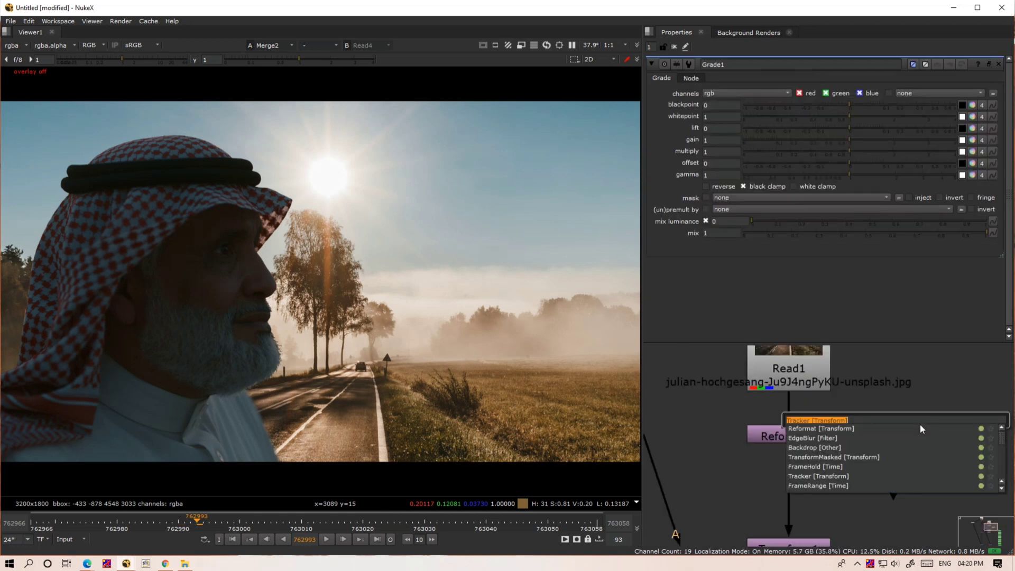
{"action": "type", "text": "gr"}
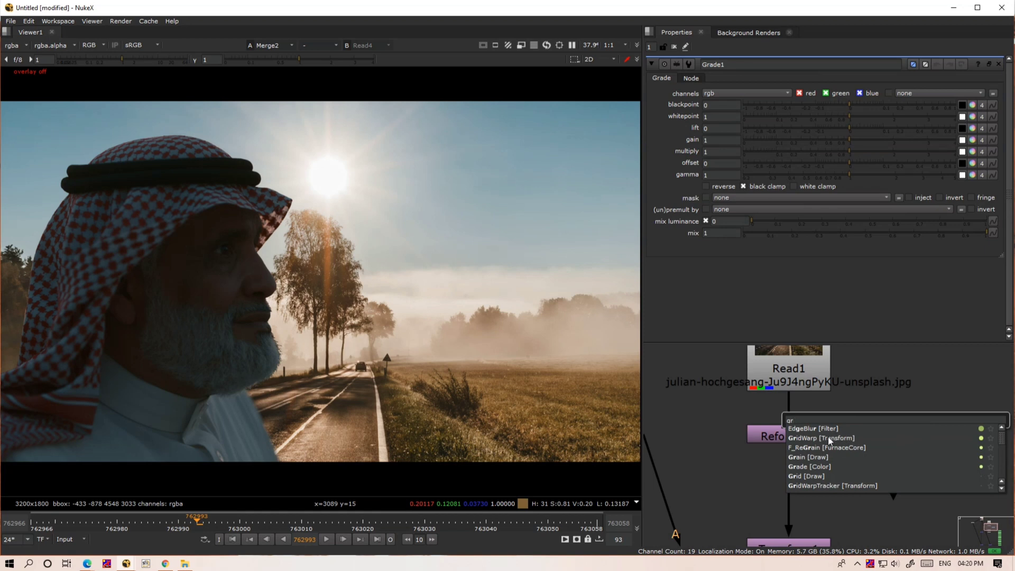
{"action": "left_click", "coordinate": [817, 469]}
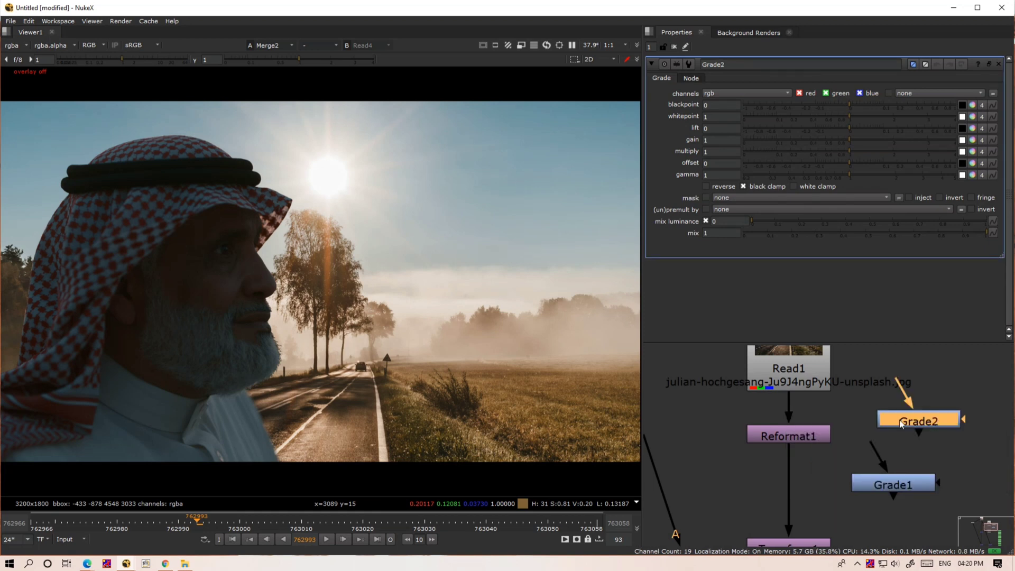
{"action": "key", "text": "Delete"}
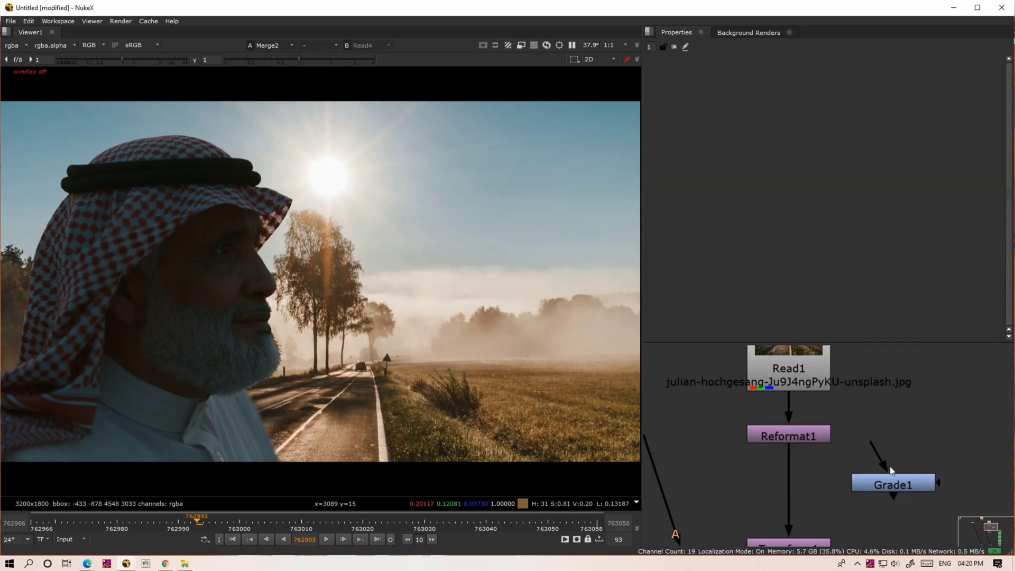
- Insert Grade1 between Reformat1 and Transform1, align it with the landscape branch, and open its properties
{"action": "left_click_drag", "start_coordinate": [891, 471], "coordinate": [784, 474]}
{"action": "middle_click_drag", "start_coordinate": [799, 513], "coordinate": [771, 427]}
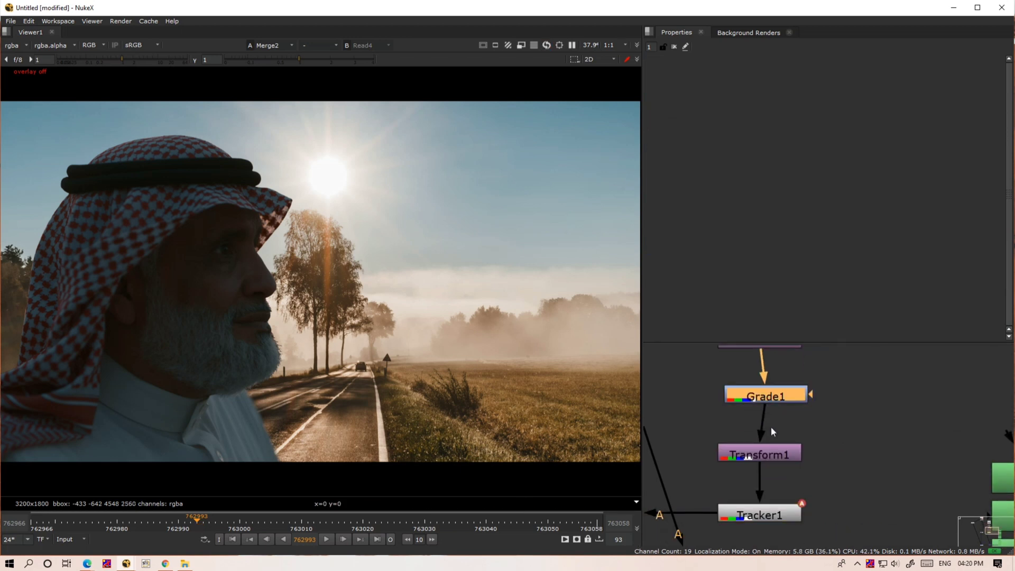
{"action": "left_click_drag", "start_coordinate": [771, 398], "coordinate": [766, 397]}
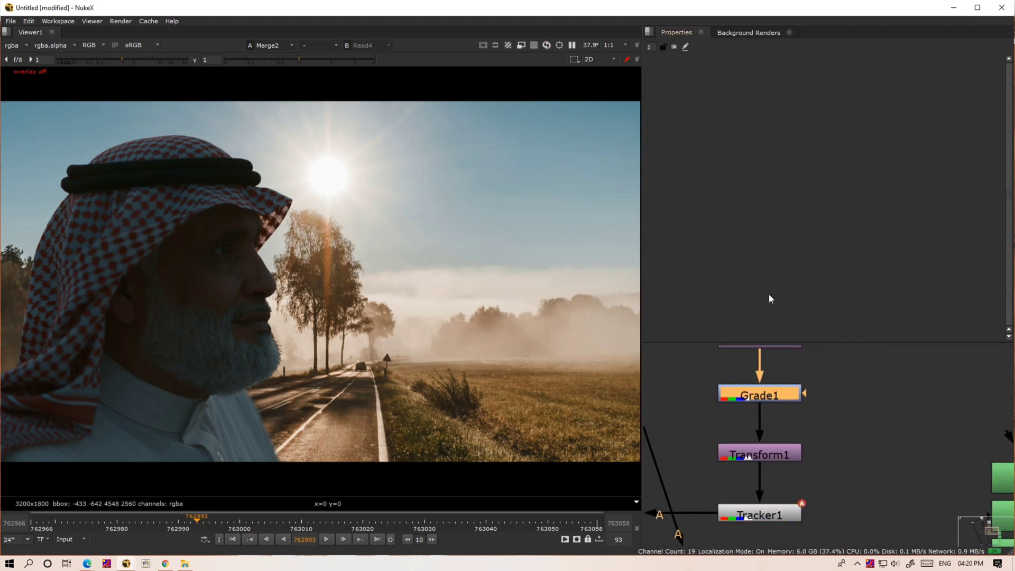
{"action": "double_click", "coordinate": [774, 398]}
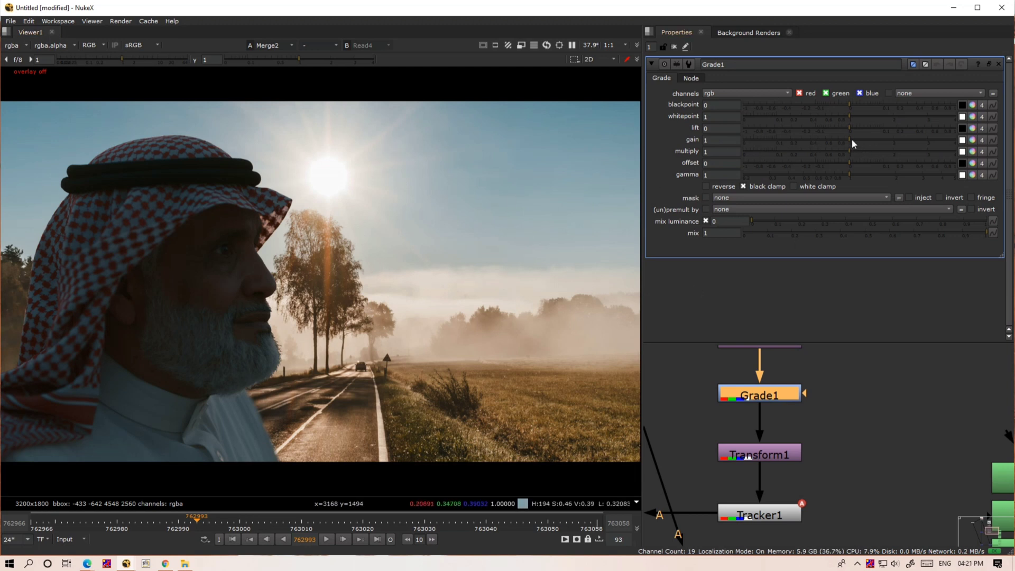
- Lower Grade1's overall gain to 0.68 to darken the landscape, judging it against the man in the composite
{"action": "left_click_drag", "start_coordinate": [851, 139], "coordinate": [807, 138]}
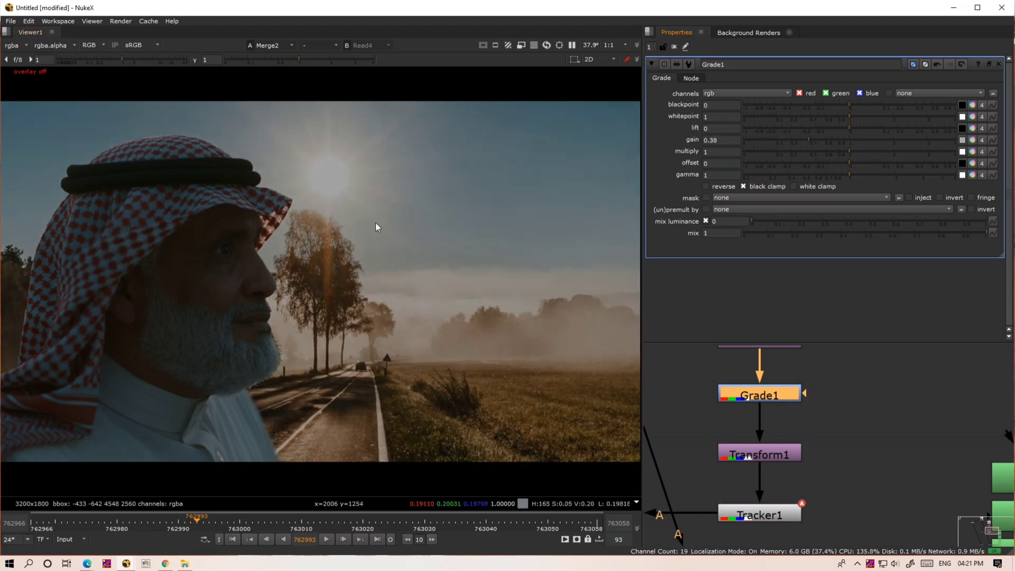
{"action": "scroll", "coordinate": [366, 346], "scroll_direction": "down", "scroll_amount": 5}
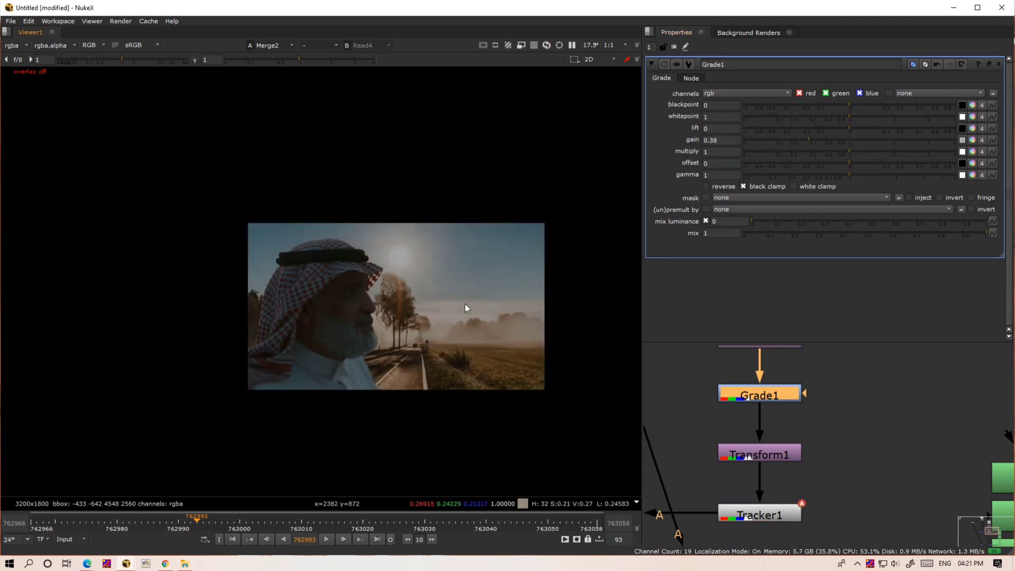
{"action": "left_click", "coordinate": [820, 137]}
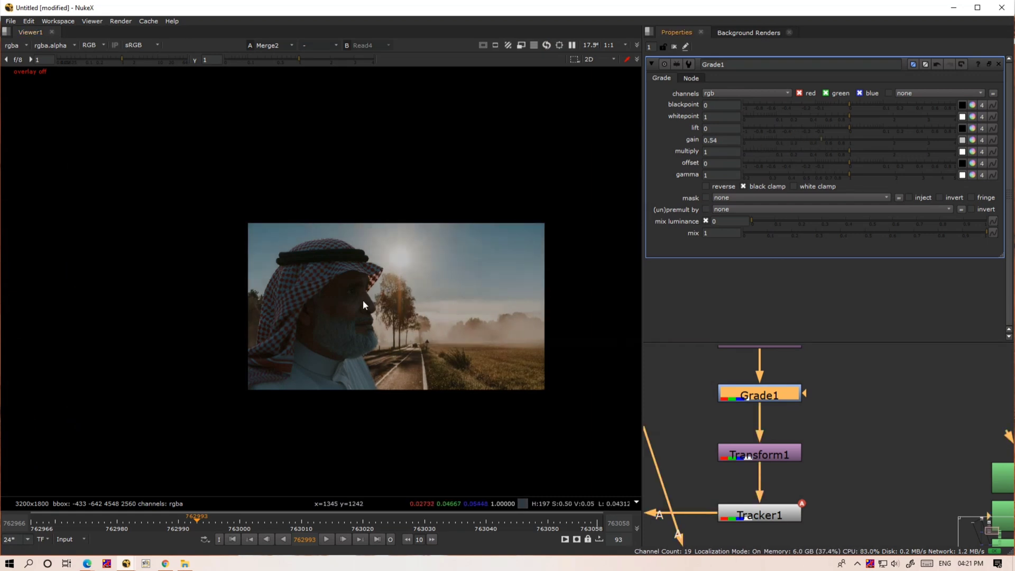
{"action": "left_click", "coordinate": [826, 140]}
{"action": "scroll", "coordinate": [410, 315], "scroll_direction": "up", "scroll_amount": 4}
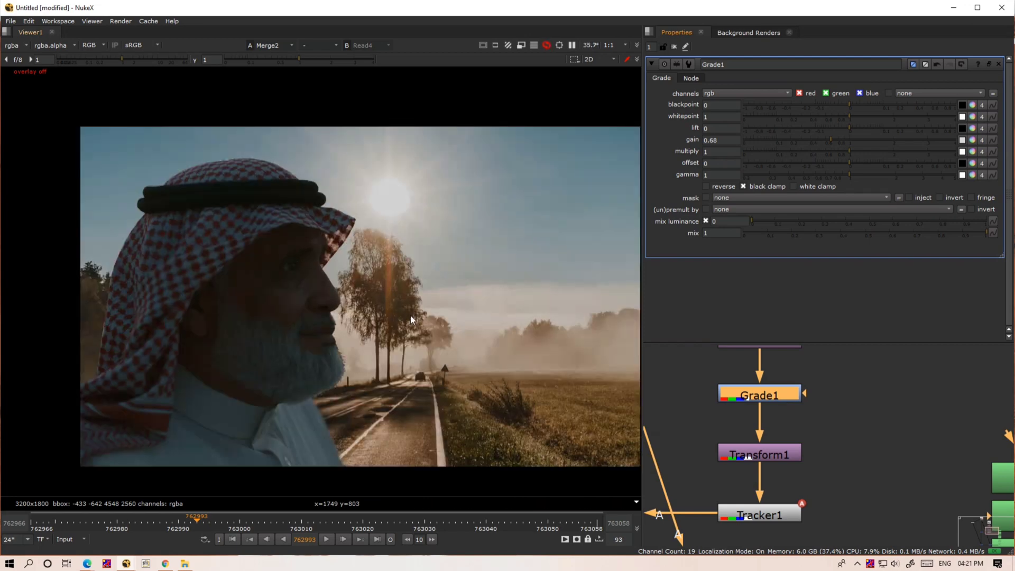
{"action": "key", "text": "f"}
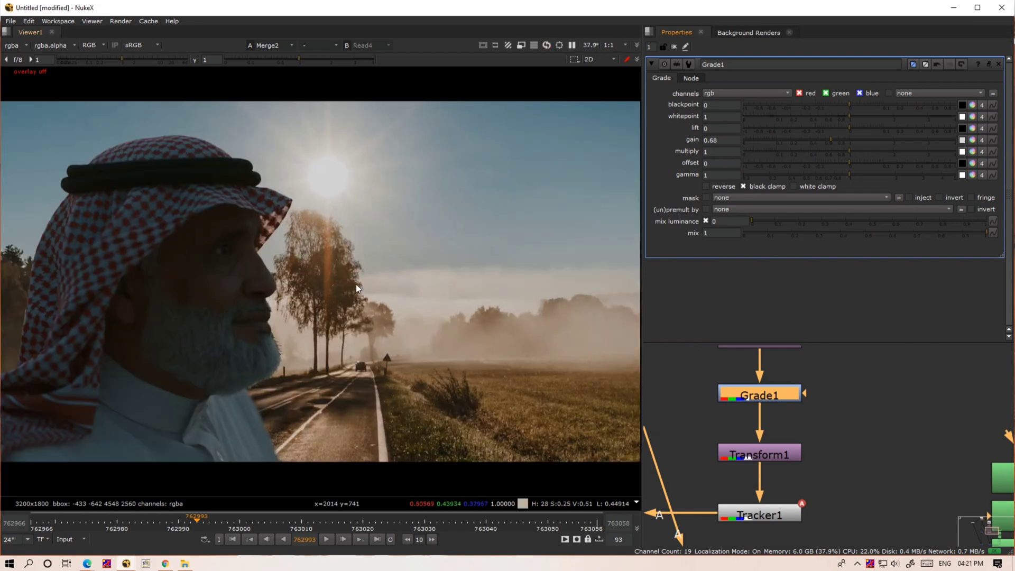
{"action": "scroll", "coordinate": [407, 310], "scroll_direction": "down", "scroll_amount": 2}
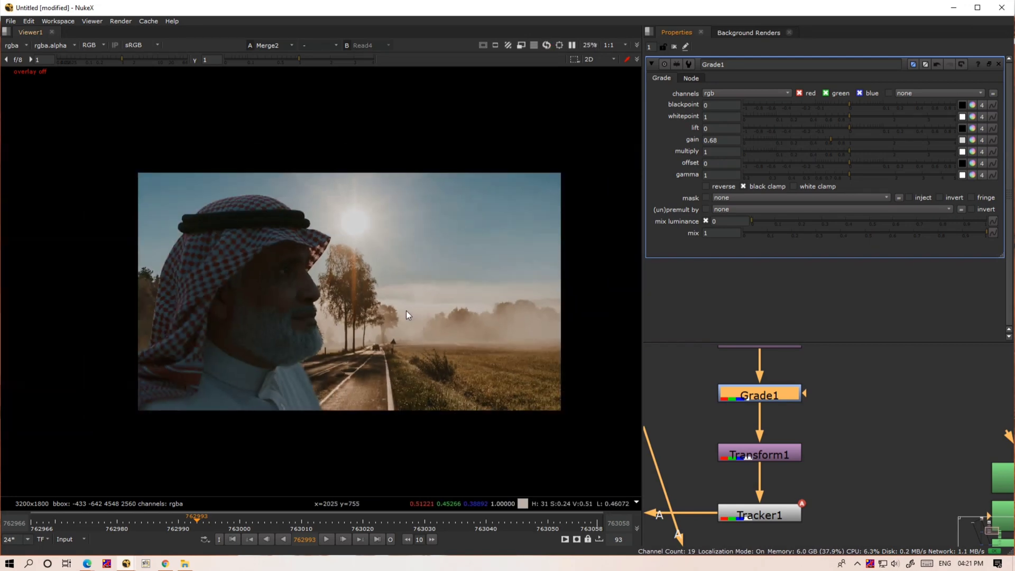
- Try an overall Grade1 gain of 0.38 while viewing the red and green channels, and reset the gain to 1
{"action": "left_click", "coordinate": [103, 40]}
{"action": "left_click", "coordinate": [99, 65]}
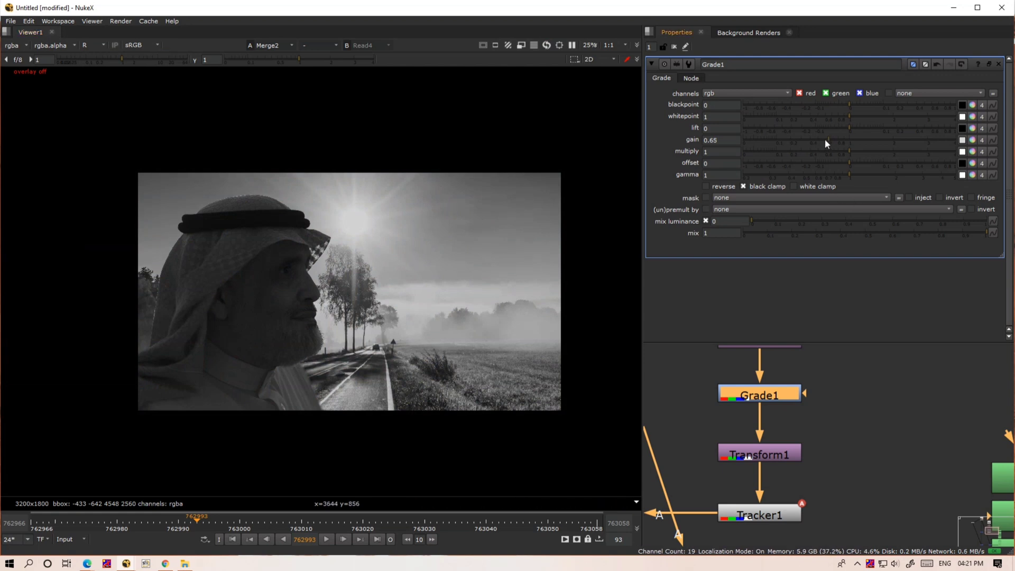
{"action": "left_click_drag", "start_coordinate": [825, 140], "coordinate": [807, 158]}
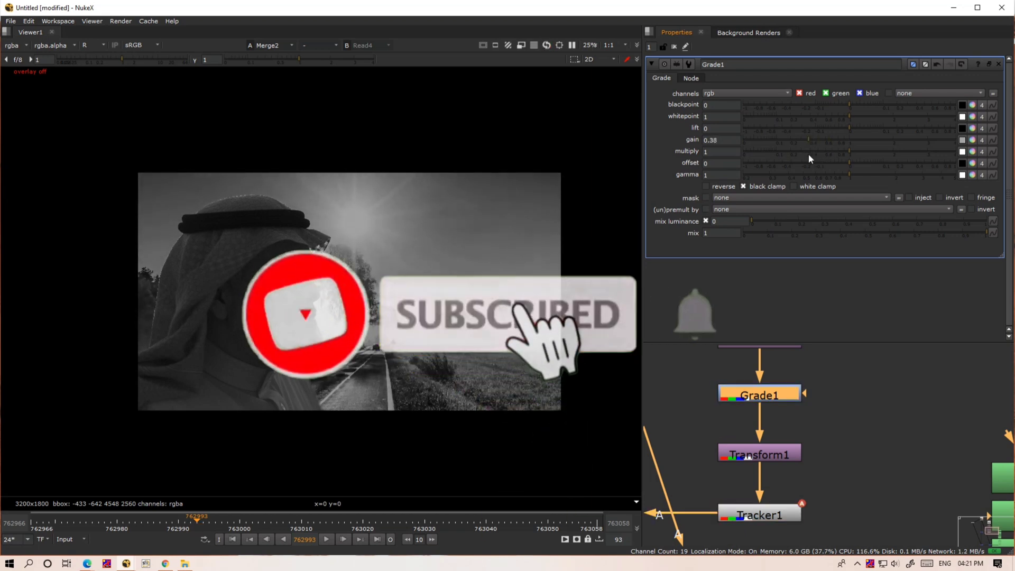
{"action": "key", "text": "g"}
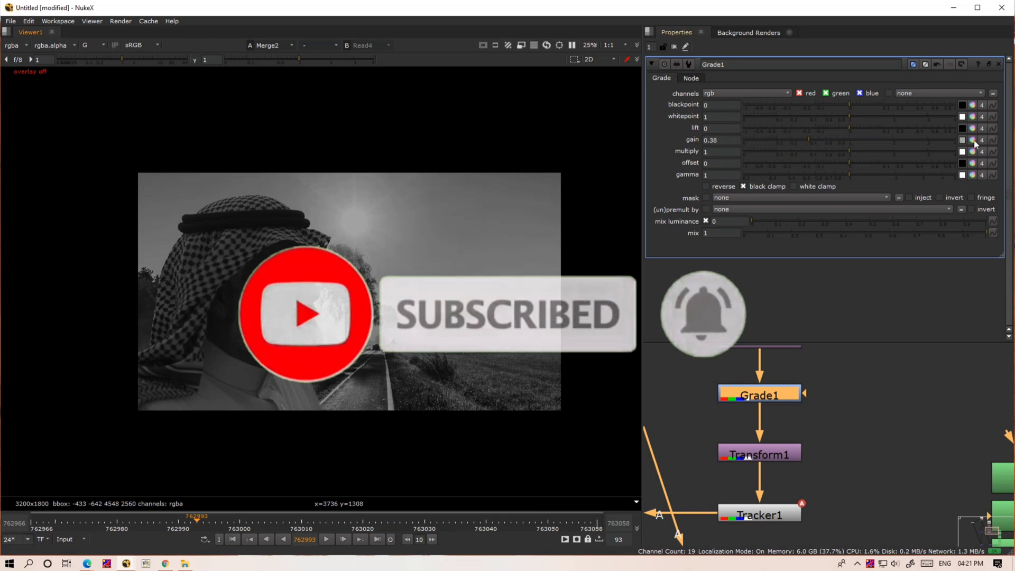
{"action": "left_click", "coordinate": [846, 139]}
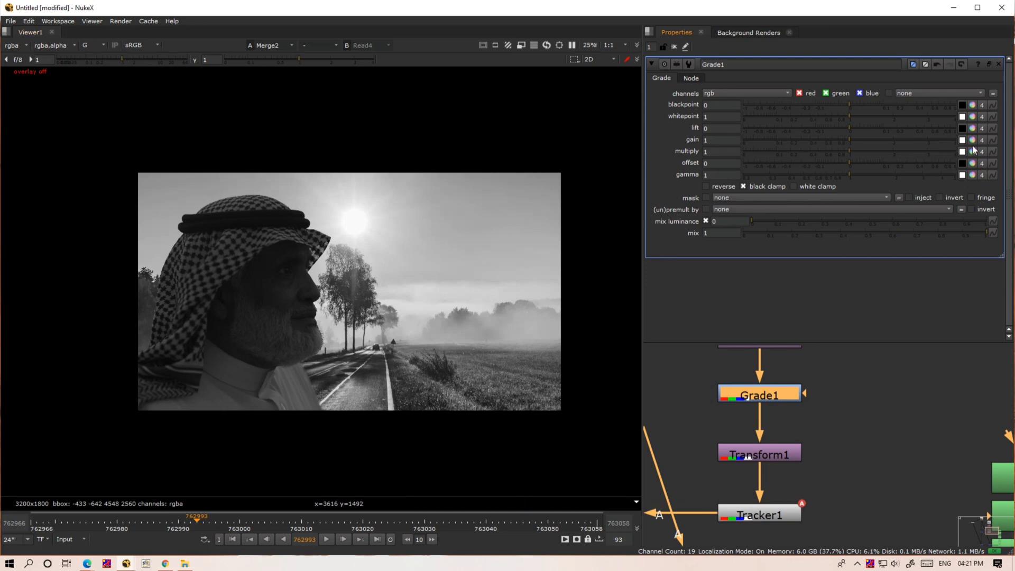
- Split Grade1's gain into separate color channels and set the red gain to 0.41 while viewing only the red channel
{"action": "left_click", "coordinate": [97, 46]}
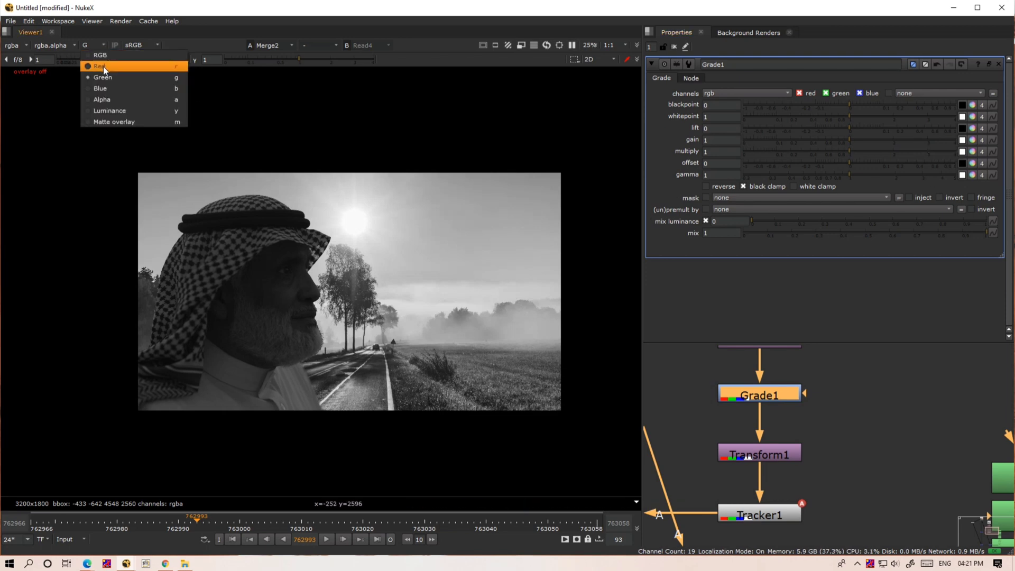
{"action": "left_click", "coordinate": [103, 66]}
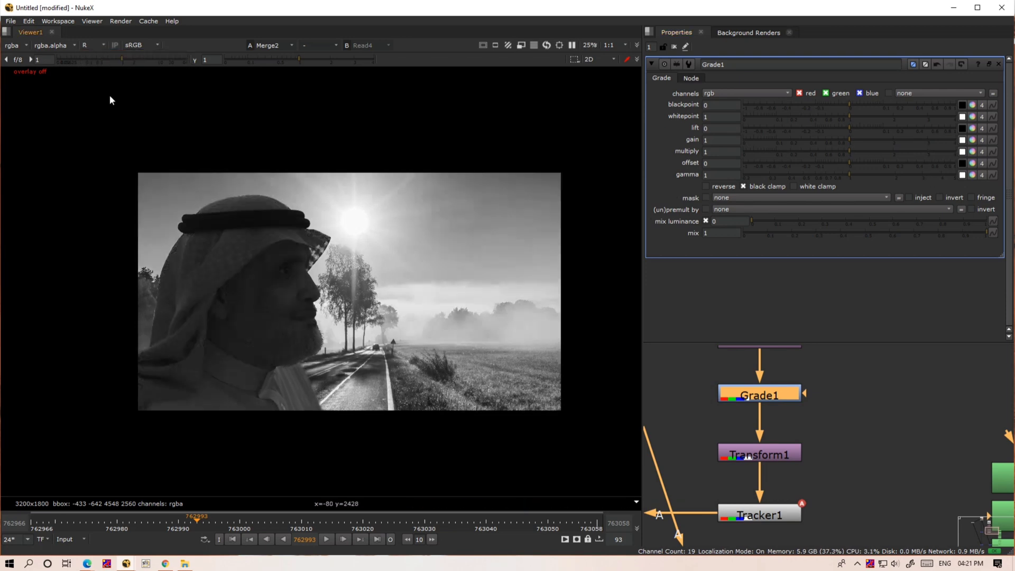
{"action": "left_click", "coordinate": [971, 140]}
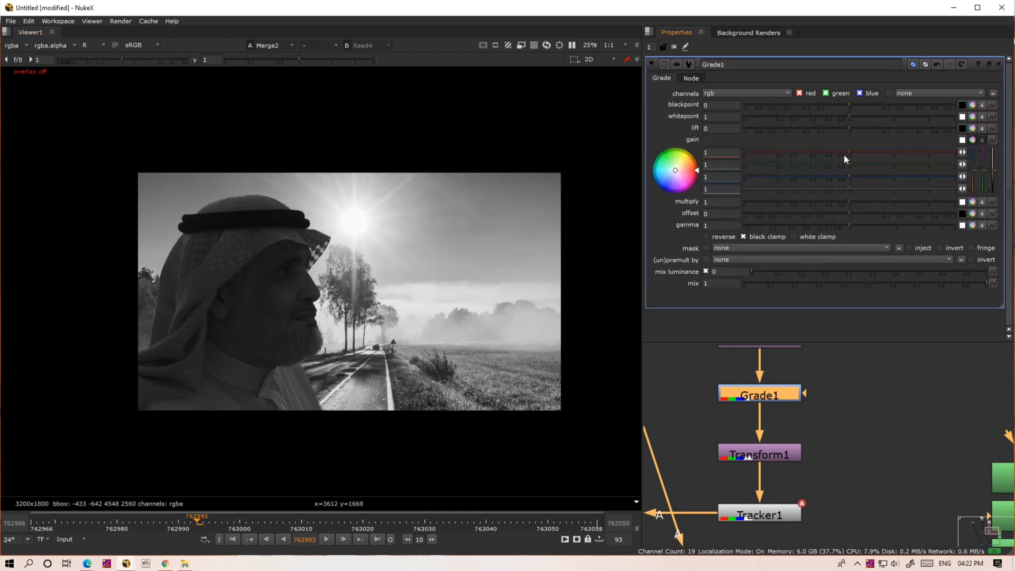
{"action": "left_click_drag", "start_coordinate": [843, 154], "coordinate": [810, 156]}
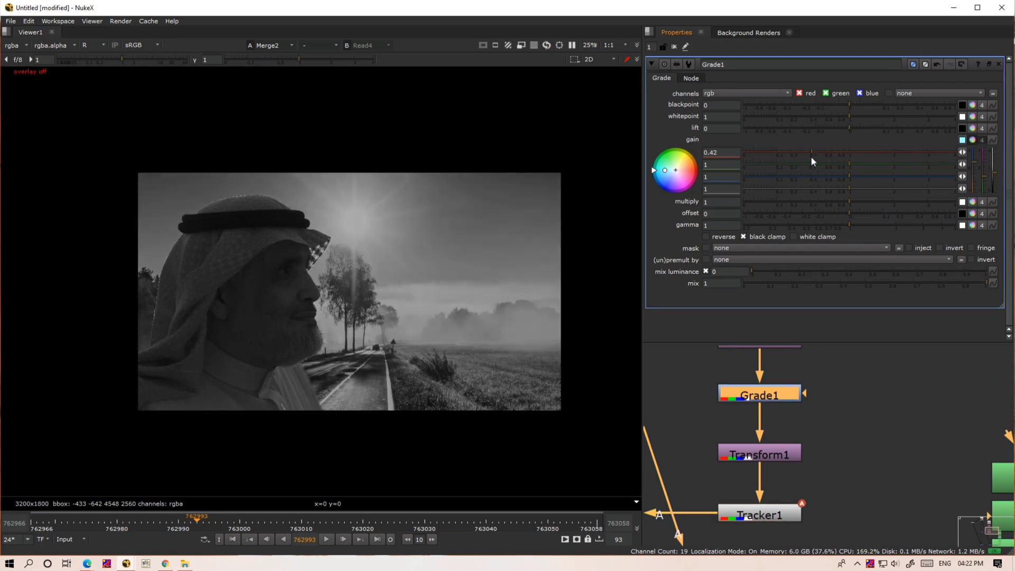
- Show only the green channel of the composite in the viewer
{"action": "key", "text": "g"}
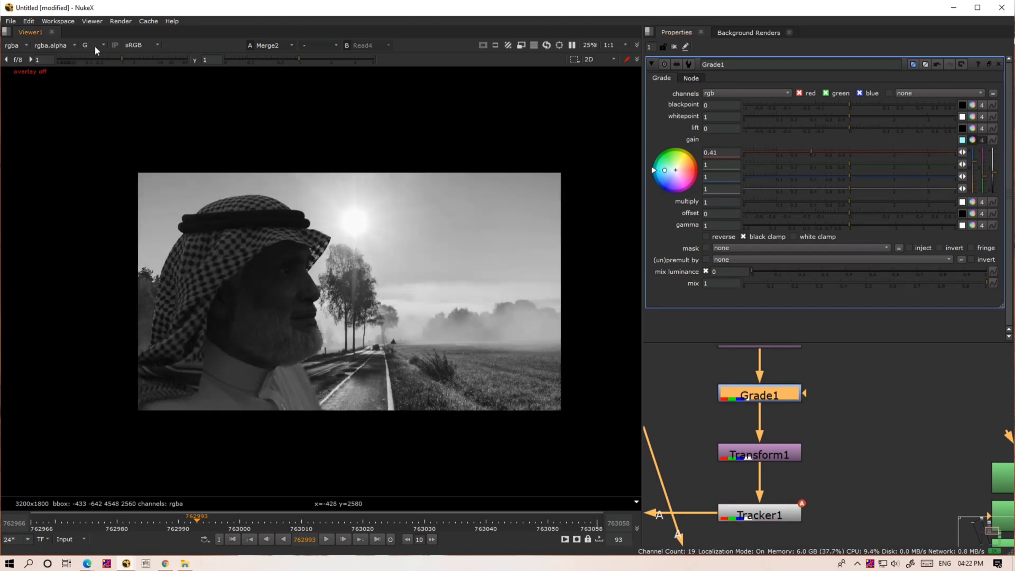